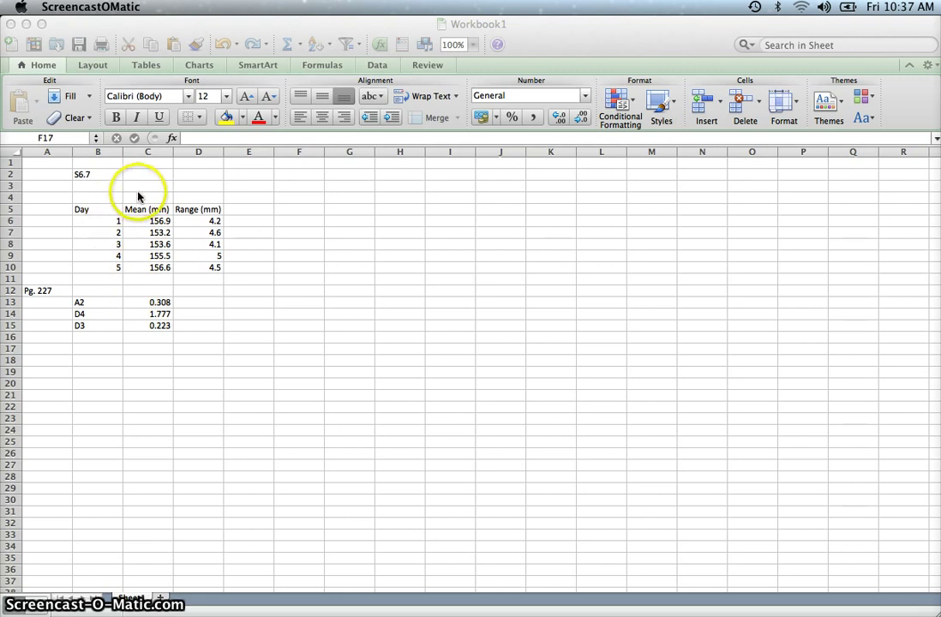
Enter the sample size n=10 in cell C3 above the Mean column.
{"action": "left_click", "coordinate": [137, 189]}
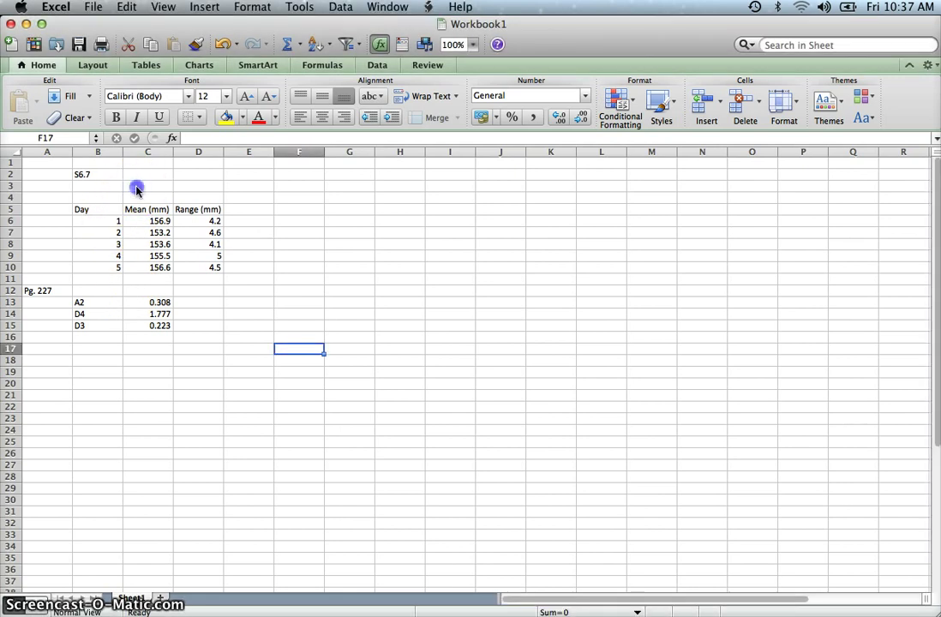
{"action": "left_click", "coordinate": [139, 187]}
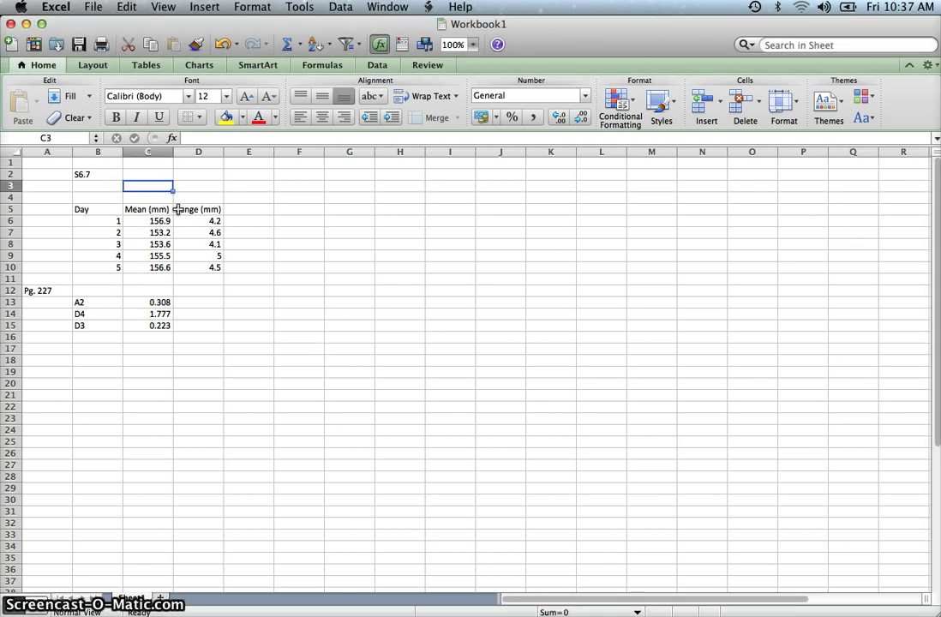
{"action": "type", "text": "n"}
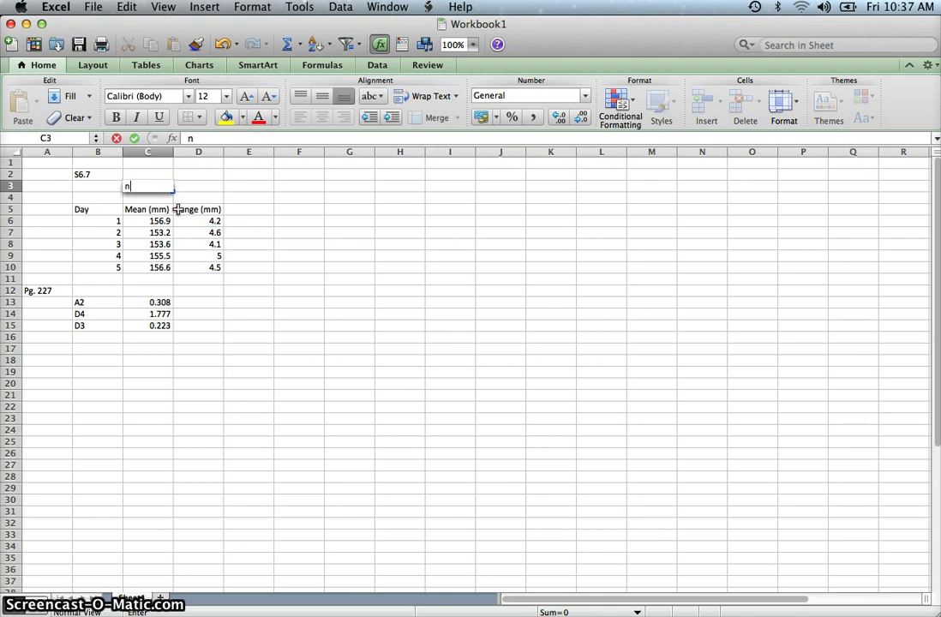
{"action": "type", "text": "=10"}
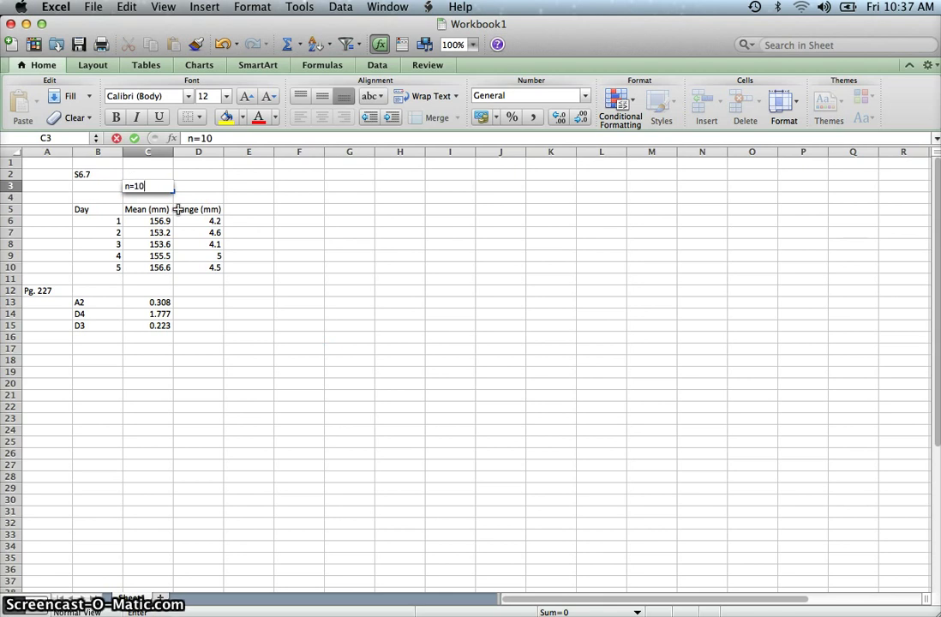
{"action": "key", "text": "Return"}
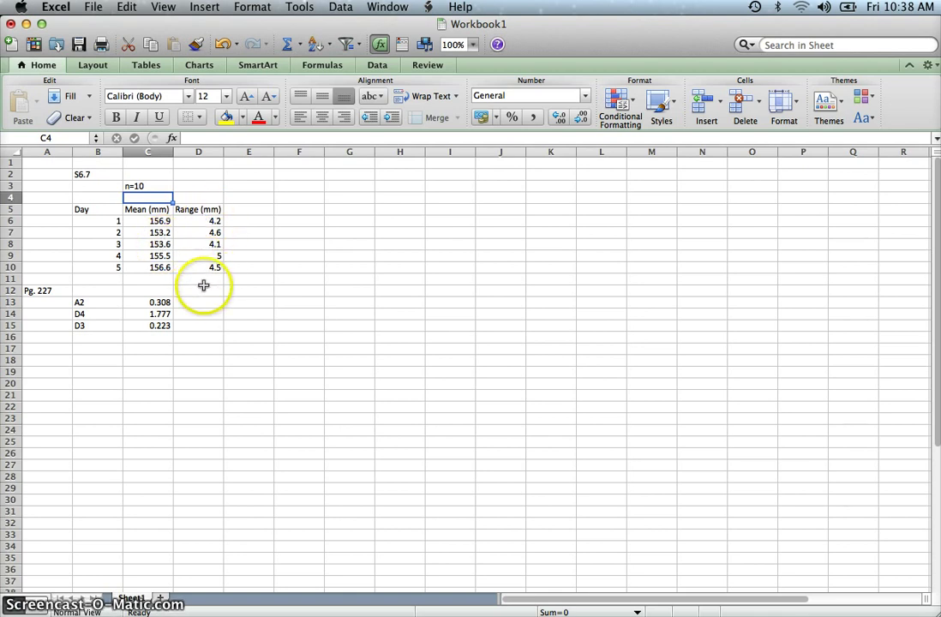
{"action": "left_click", "coordinate": [199, 222]}
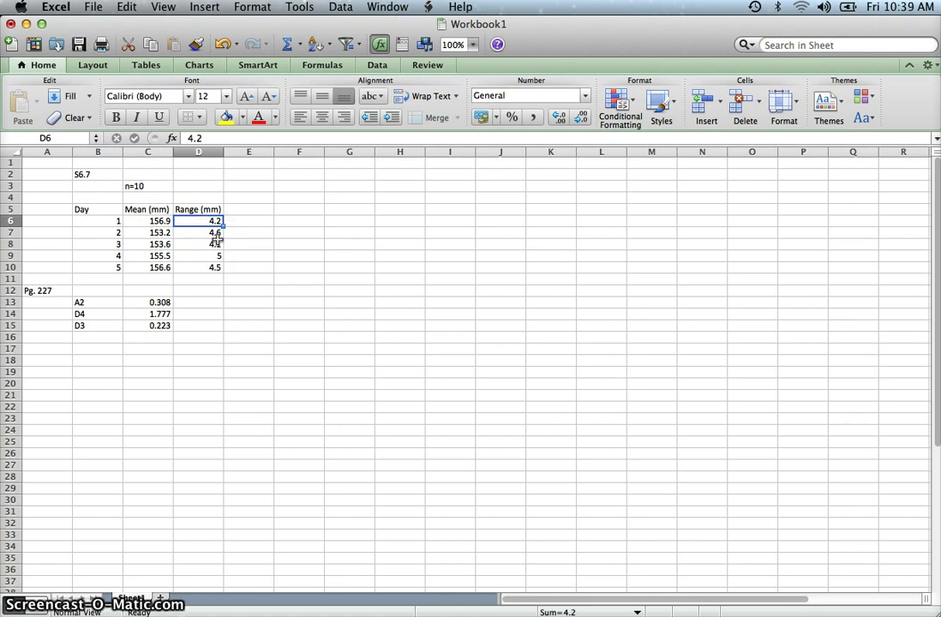
{"action": "left_click", "coordinate": [153, 278]}
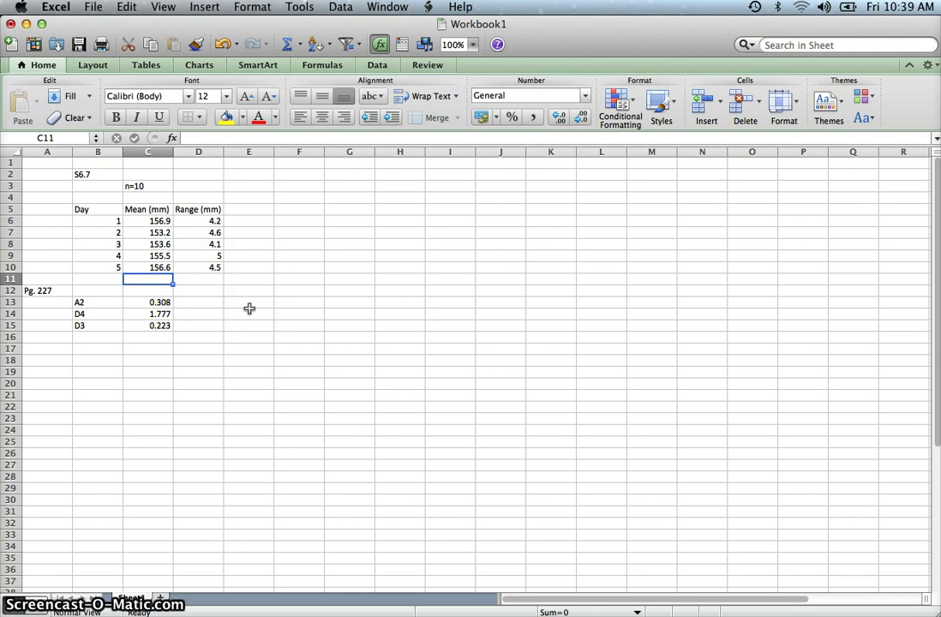
Enter =average(C6:C10) in C11, giving an X-bar of 155.16.
{"action": "type", "text": "="}
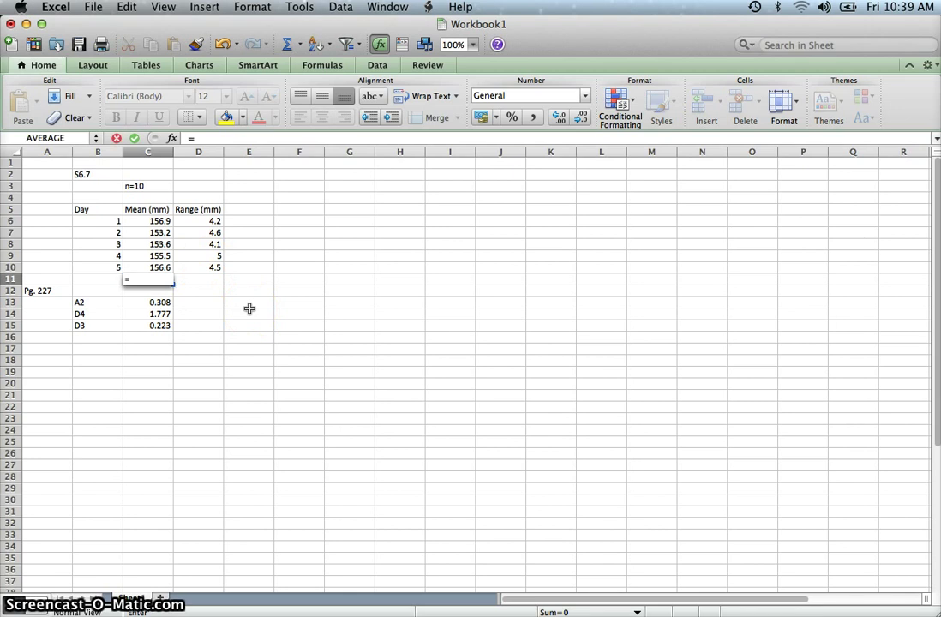
{"action": "type", "text": "average"}
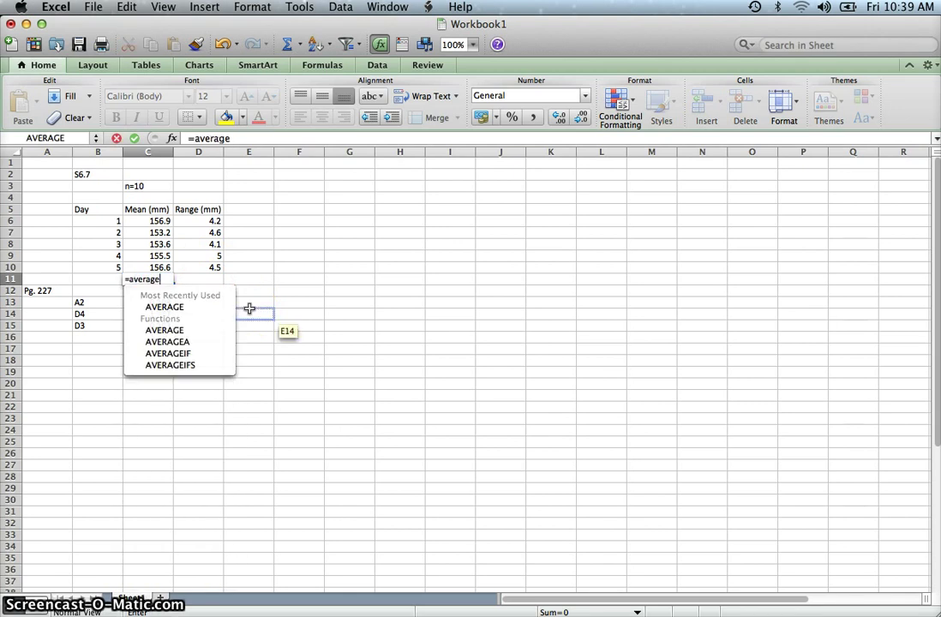
{"action": "type", "text": "("}
{"action": "left_click_drag", "start_coordinate": [153, 221], "coordinate": [155, 268]}
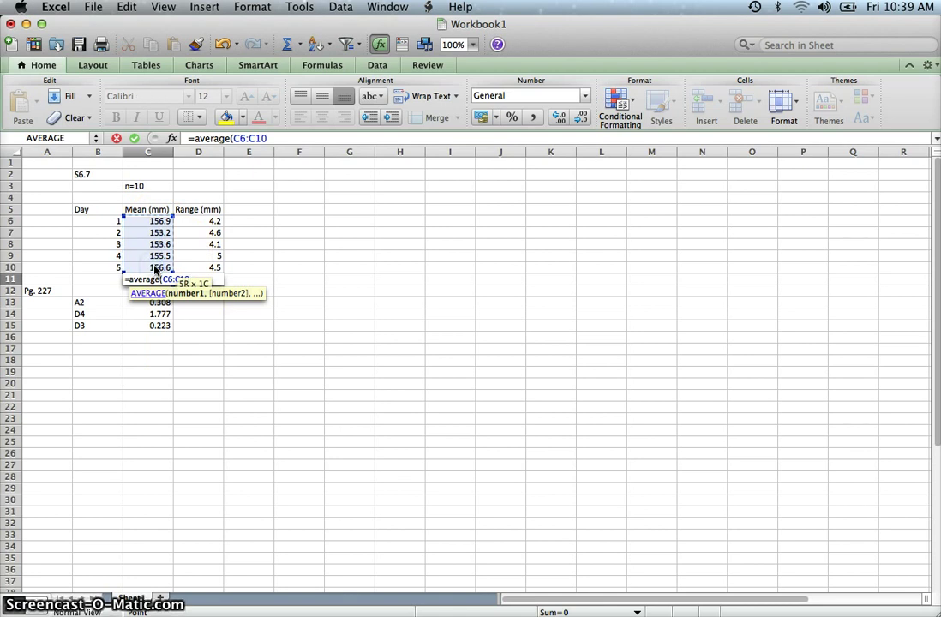
{"action": "type", "text": ")"}
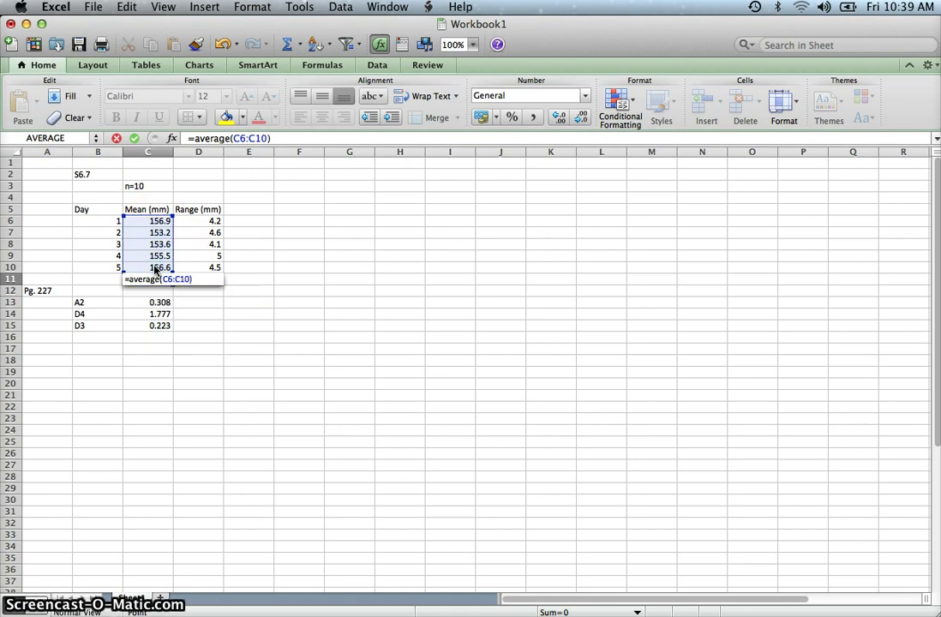
{"action": "key", "text": "Return"}
{"action": "scroll", "coordinate": [231, 315], "scroll_direction": "down", "scroll_amount": 3}
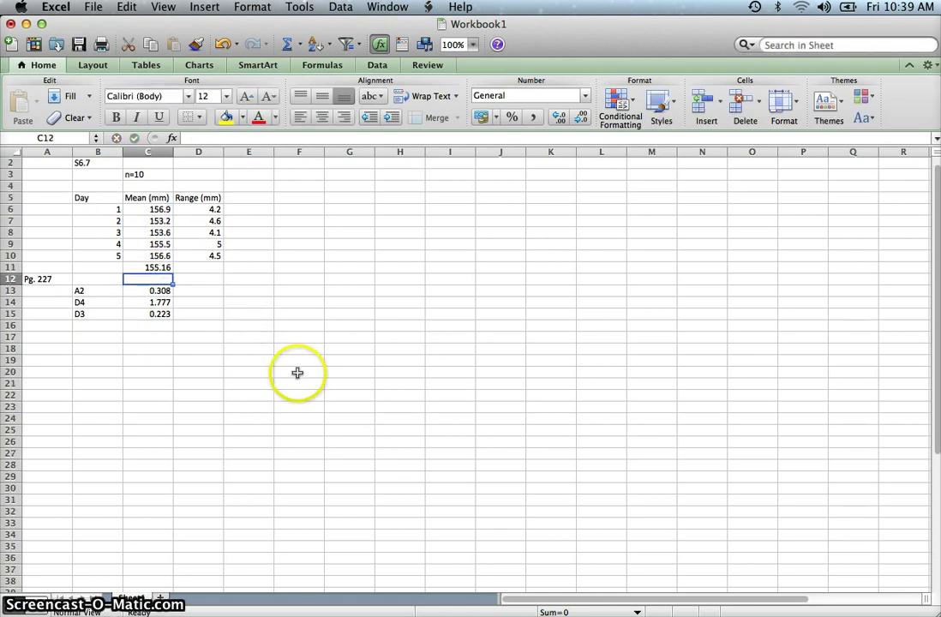
{"action": "scroll", "coordinate": [223, 317], "scroll_direction": "up", "scroll_amount": 3}
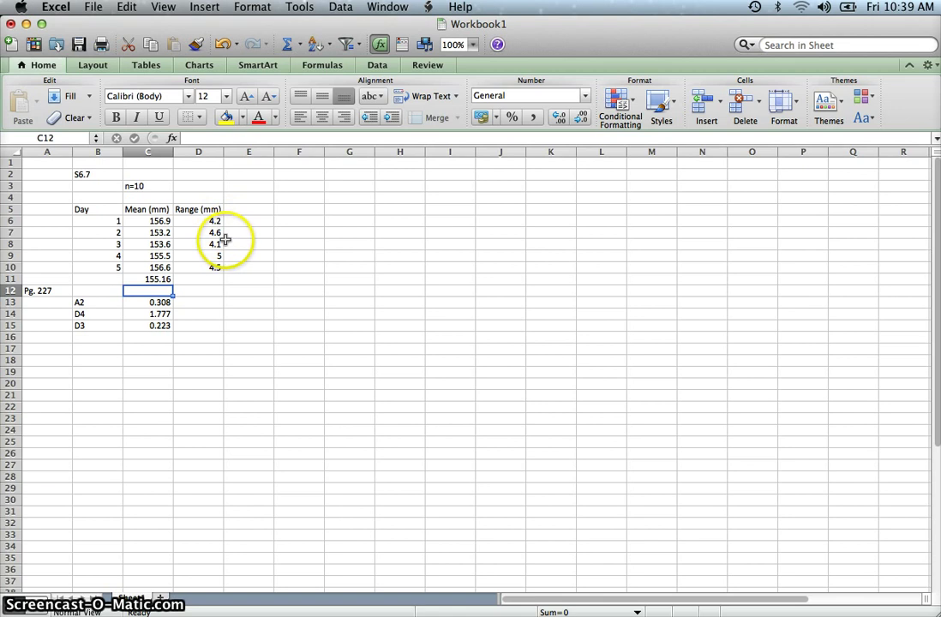
Enter =average(D6:D10) in D11, giving an R-bar of 4.48.
{"action": "left_click", "coordinate": [204, 280]}
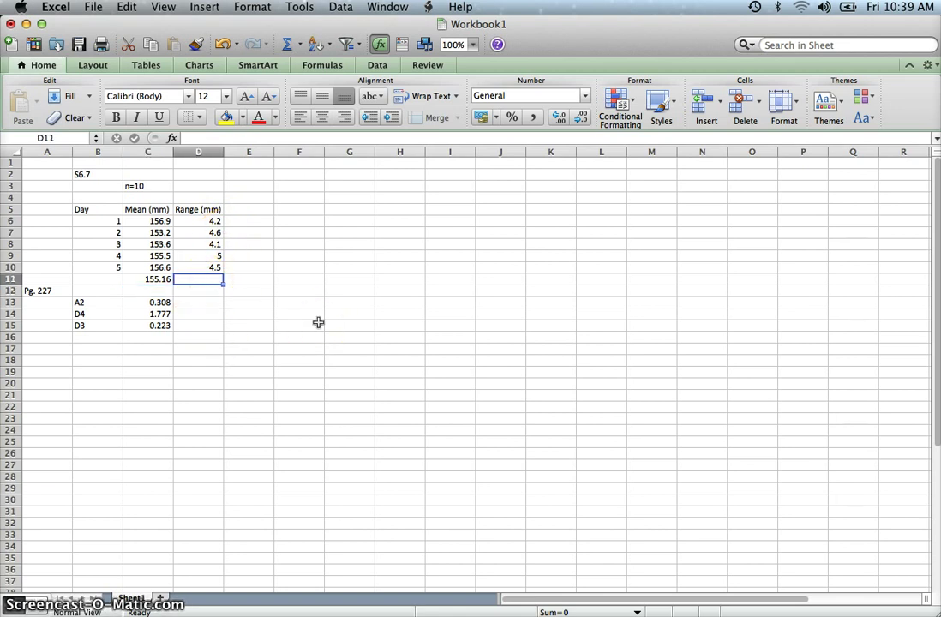
{"action": "type", "text": "=average"}
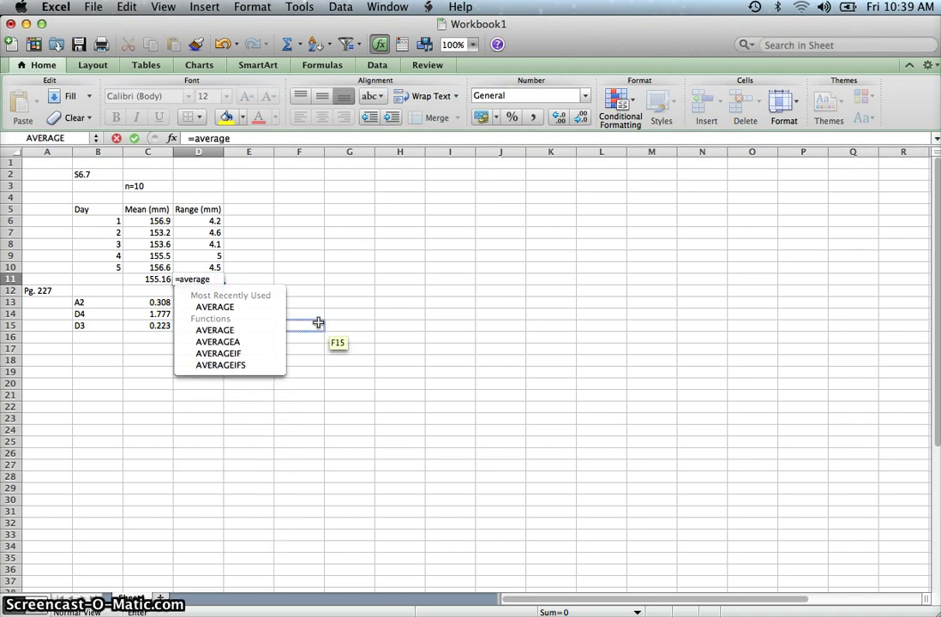
{"action": "type", "text": "("}
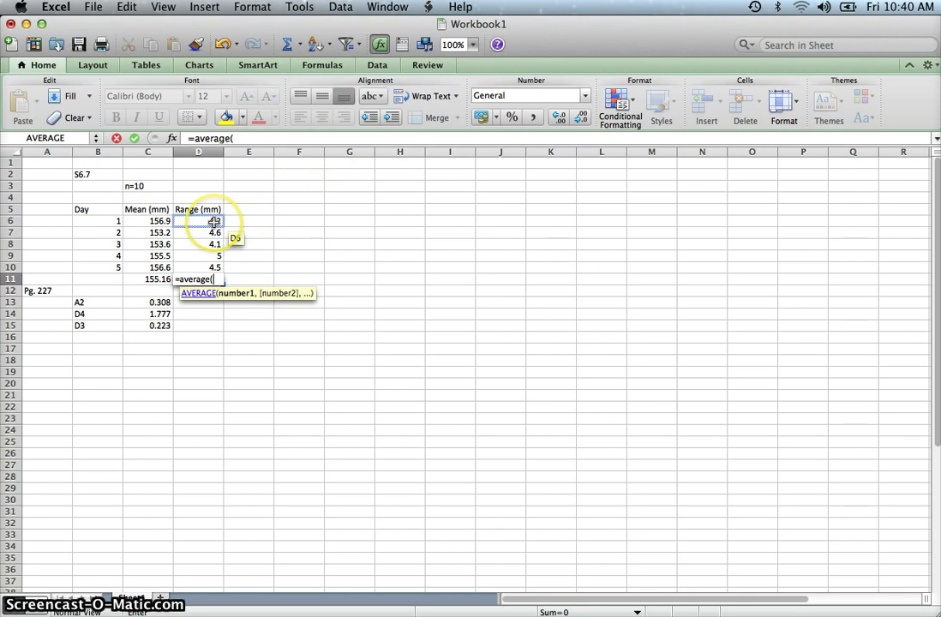
{"action": "left_click_drag", "start_coordinate": [213, 221], "coordinate": [215, 270]}
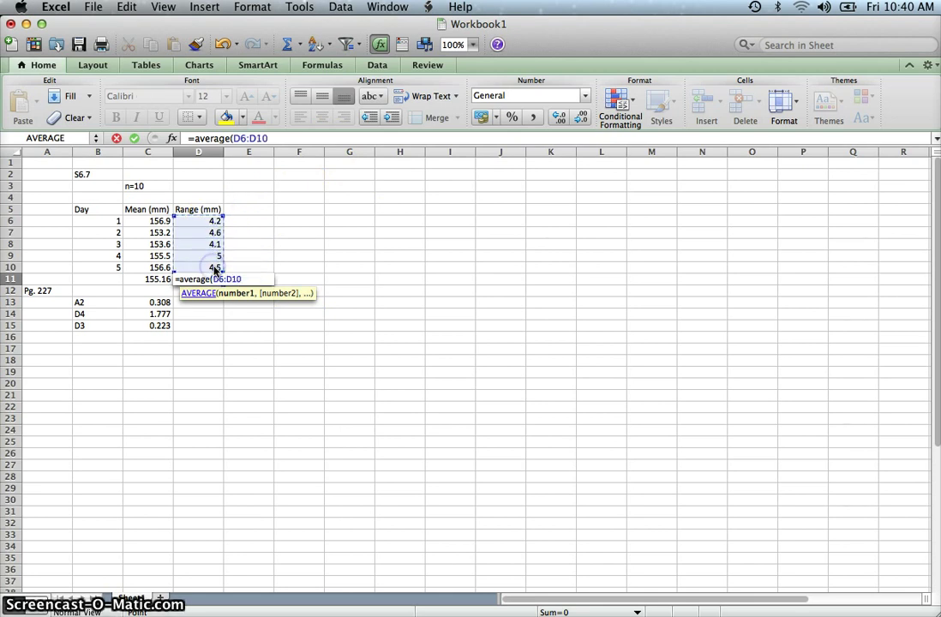
{"action": "type", "text": ")"}
{"action": "key", "text": "Return"}
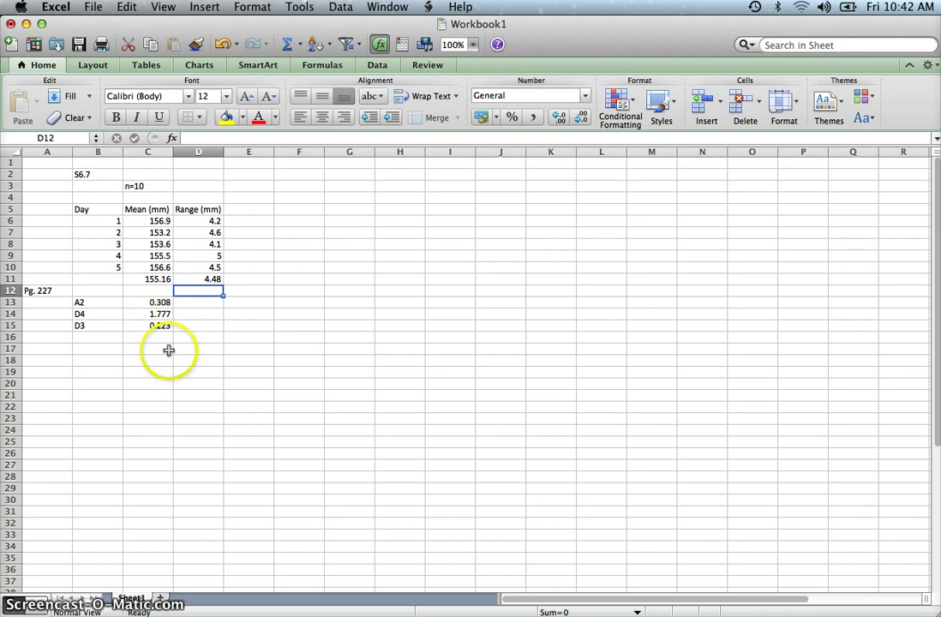
Put =C11 in F13 to bring over the grand mean 155.16.
{"action": "left_click", "coordinate": [259, 303]}
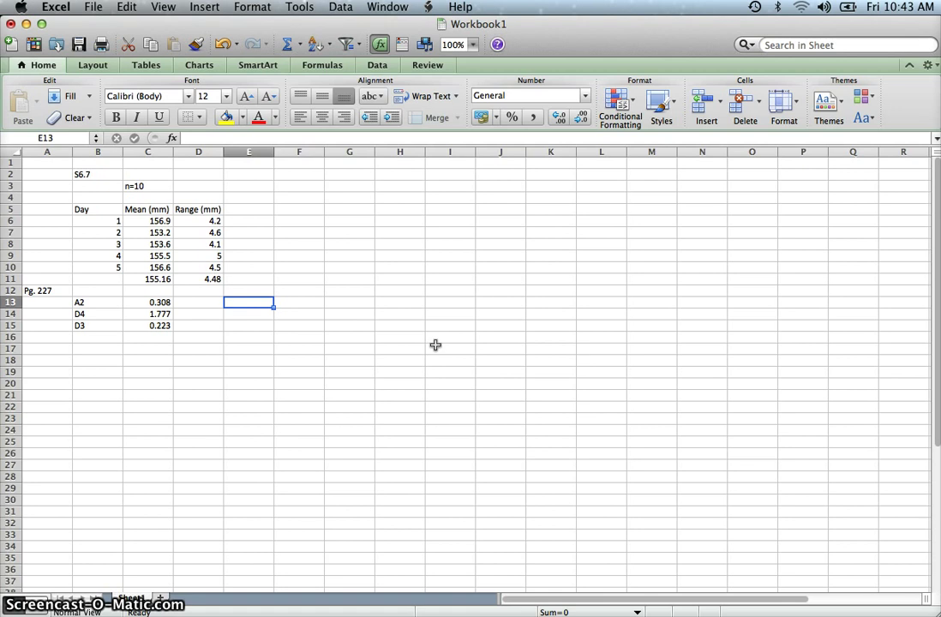
{"action": "type", "text": "x"}
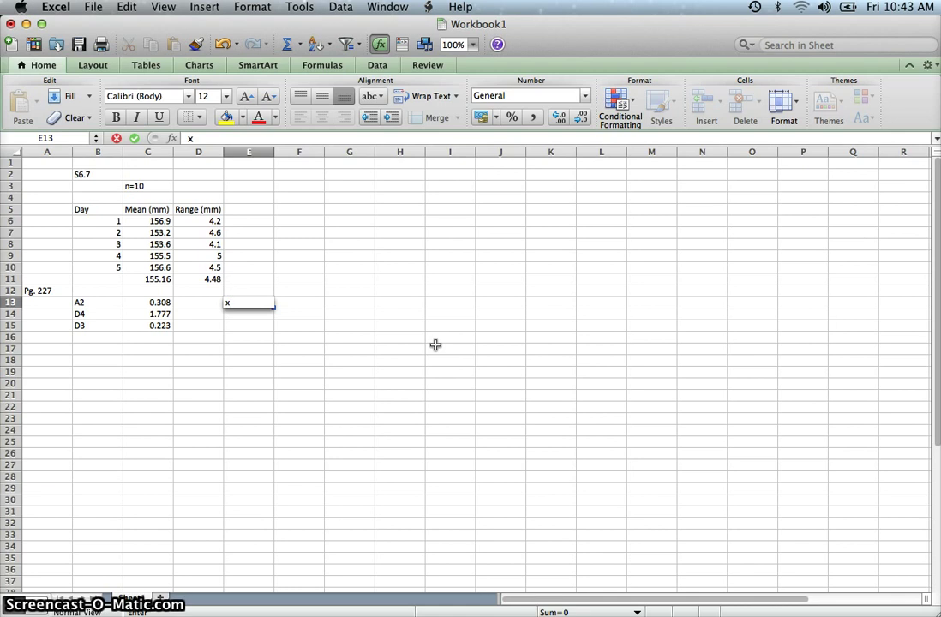
{"action": "key", "text": "BackSpace"}
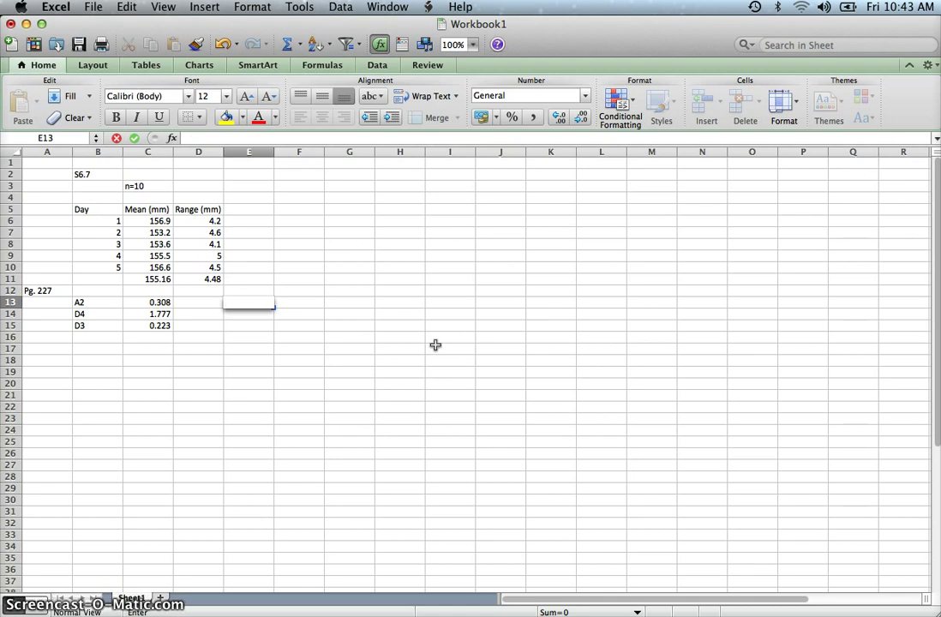
{"action": "left_click", "coordinate": [299, 302]}
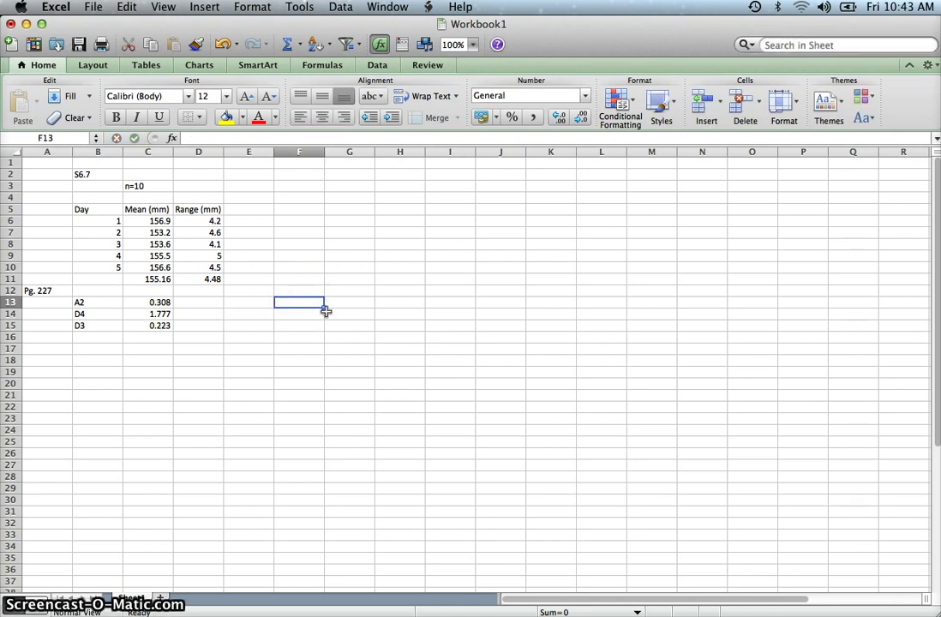
{"action": "type", "text": "="}
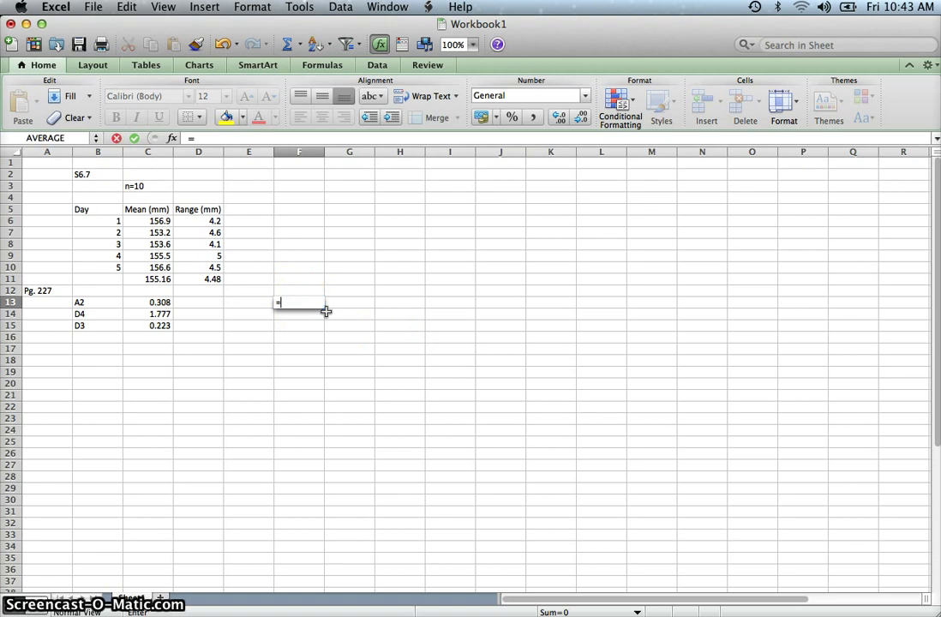
{"action": "left_click", "coordinate": [152, 279]}
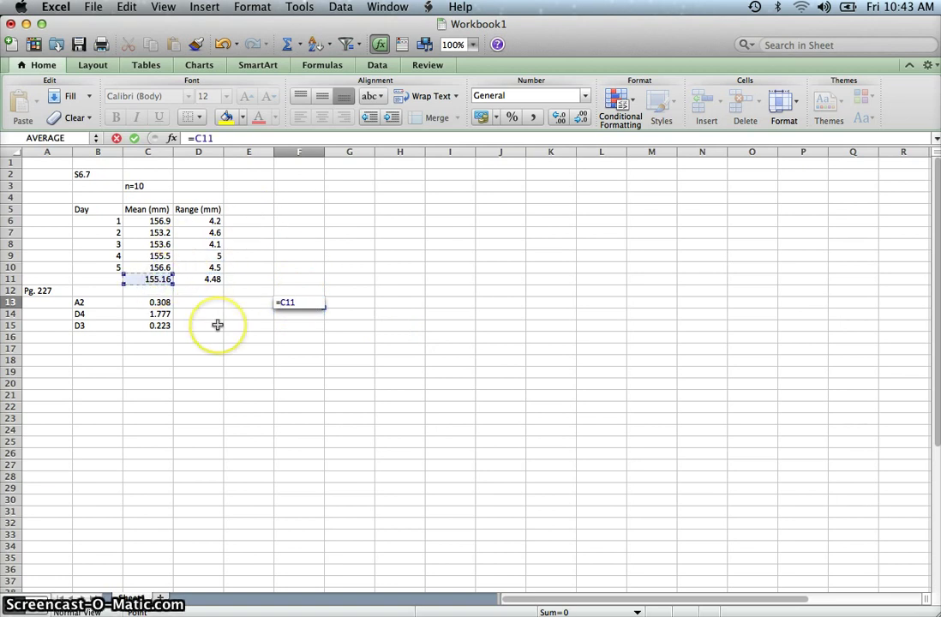
{"action": "key", "text": "Return"}
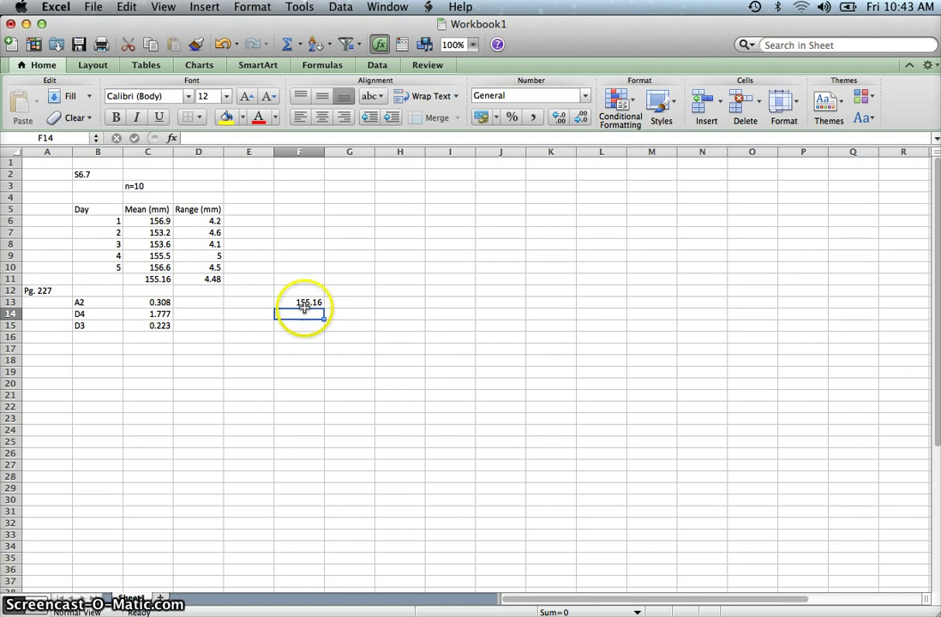
Label E14 'UCL xbar' and E15 'LCL xbar'.
{"action": "left_click", "coordinate": [247, 317]}
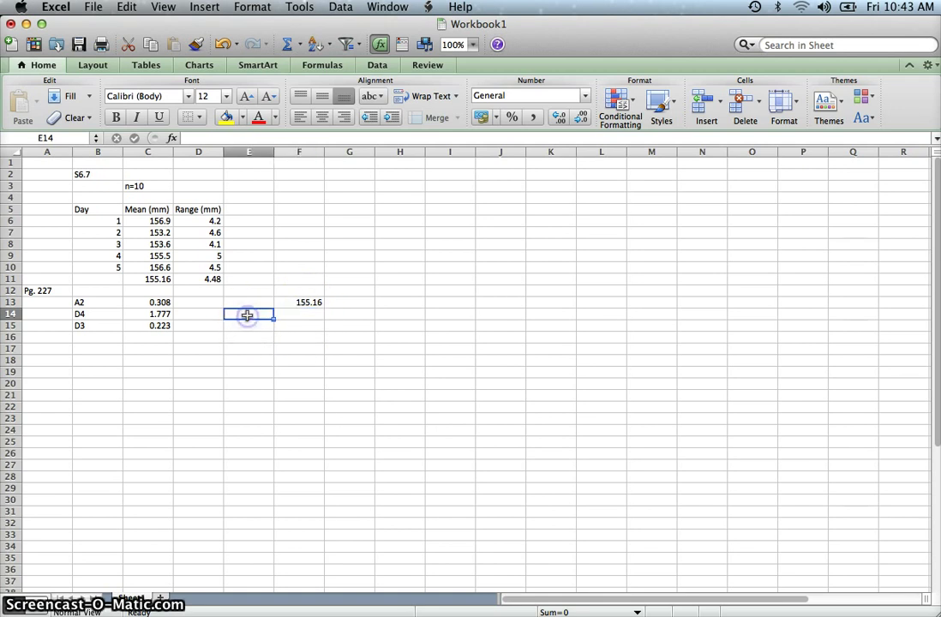
{"action": "type", "text": "U"}
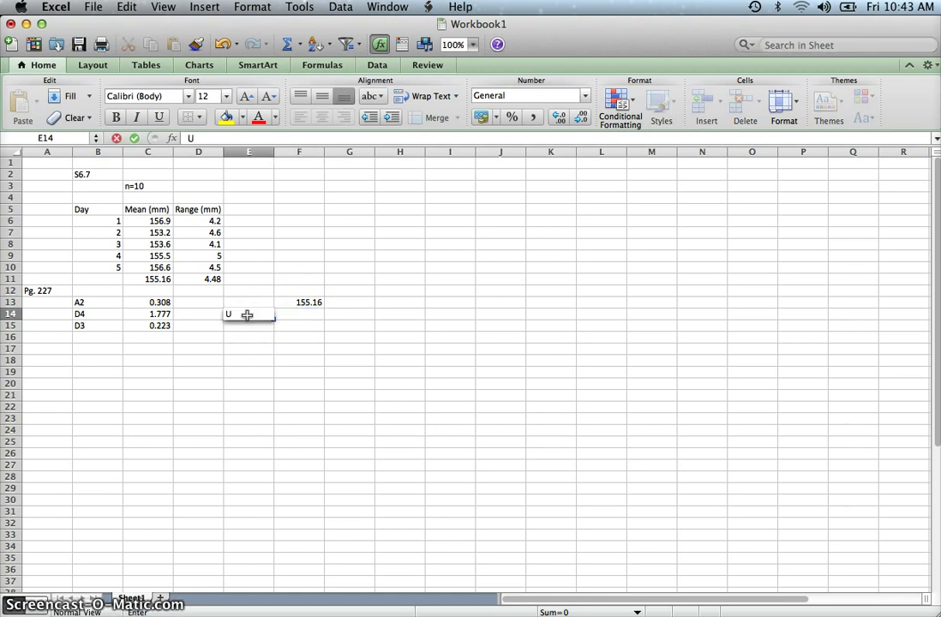
{"action": "type", "text": "CL x"}
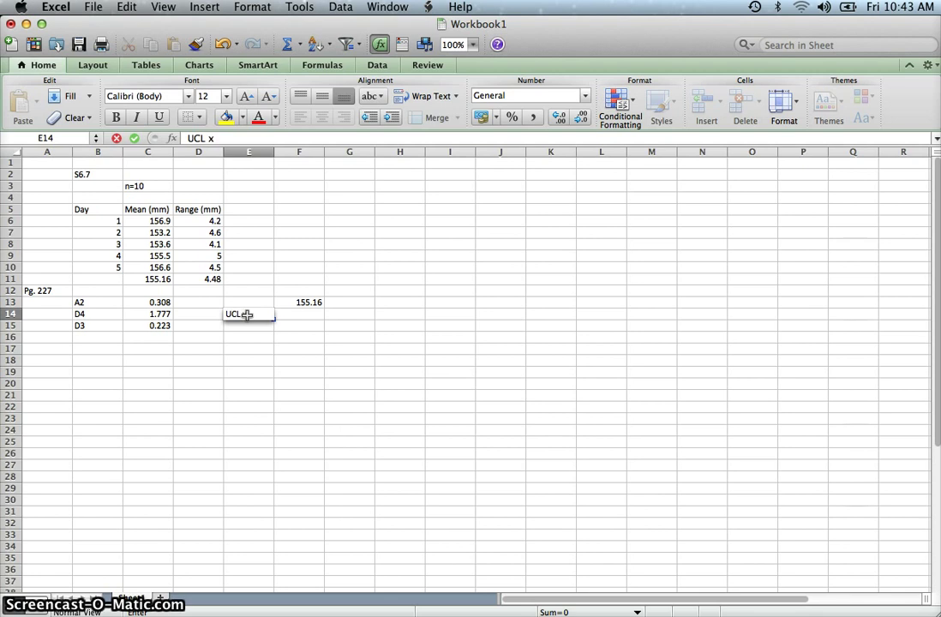
{"action": "type", "text": "bar"}
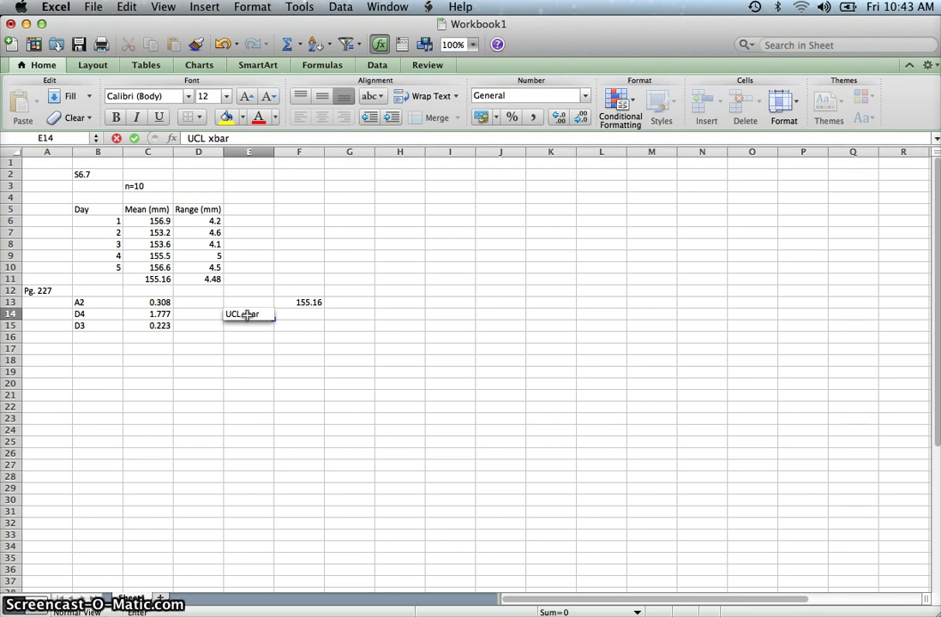
{"action": "left_click", "coordinate": [246, 329]}
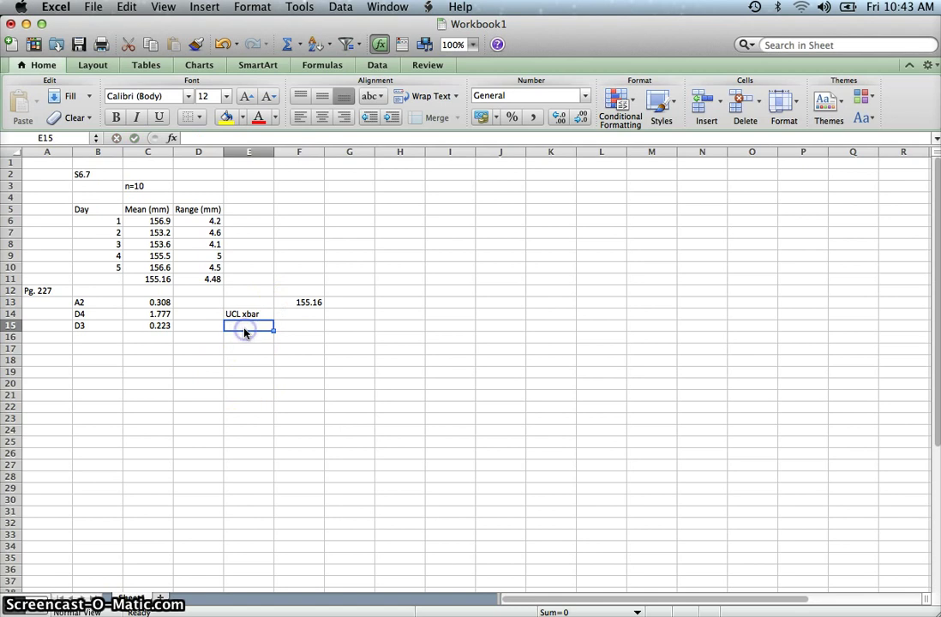
{"action": "type", "text": "L"}
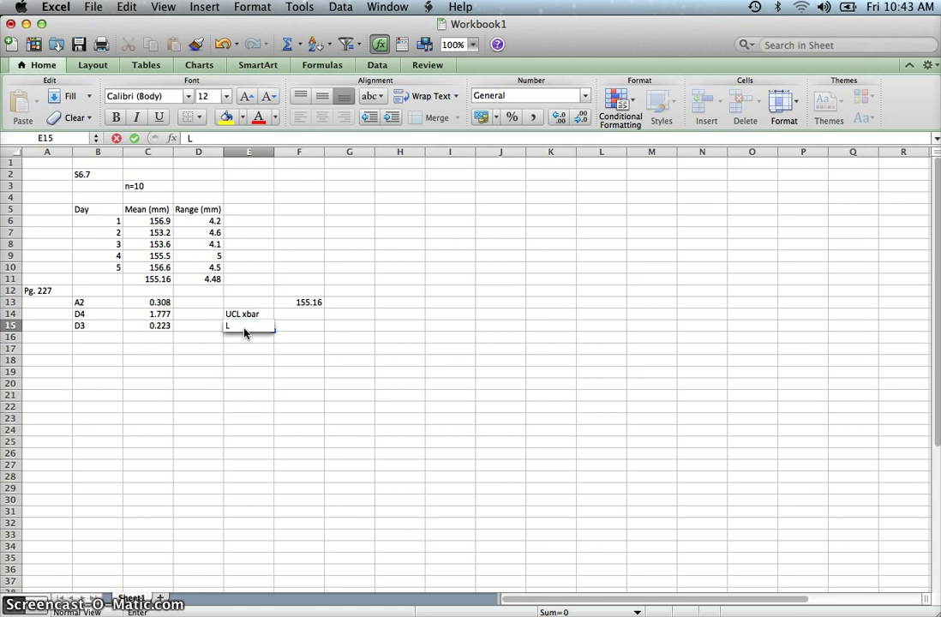
{"action": "type", "text": "CL xbar"}
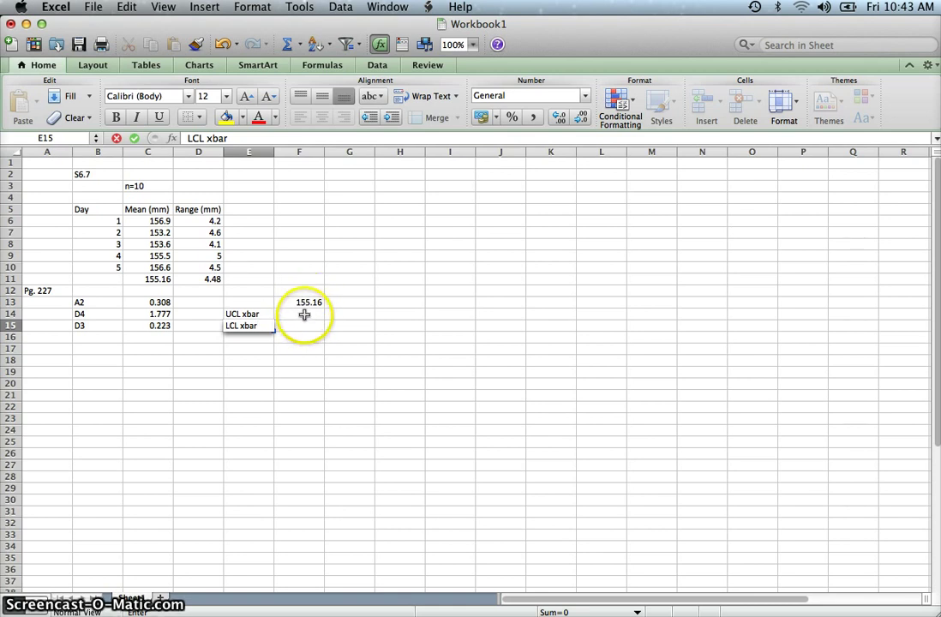
{"action": "left_click", "coordinate": [304, 314]}
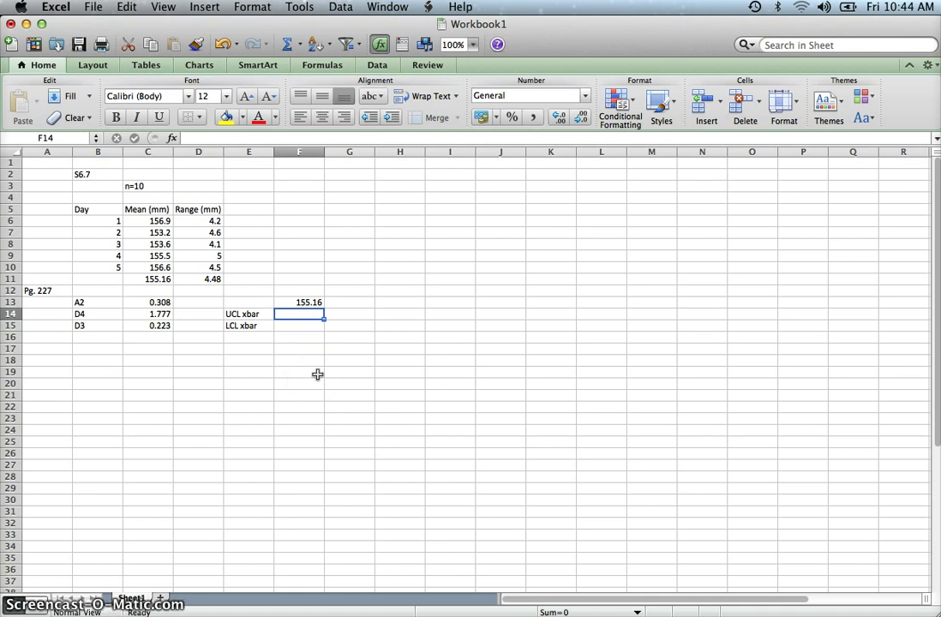
Enter =F13+(C13*D11) in F14, giving the X-bar UCL of 156.53984.
{"action": "type", "text": "="}
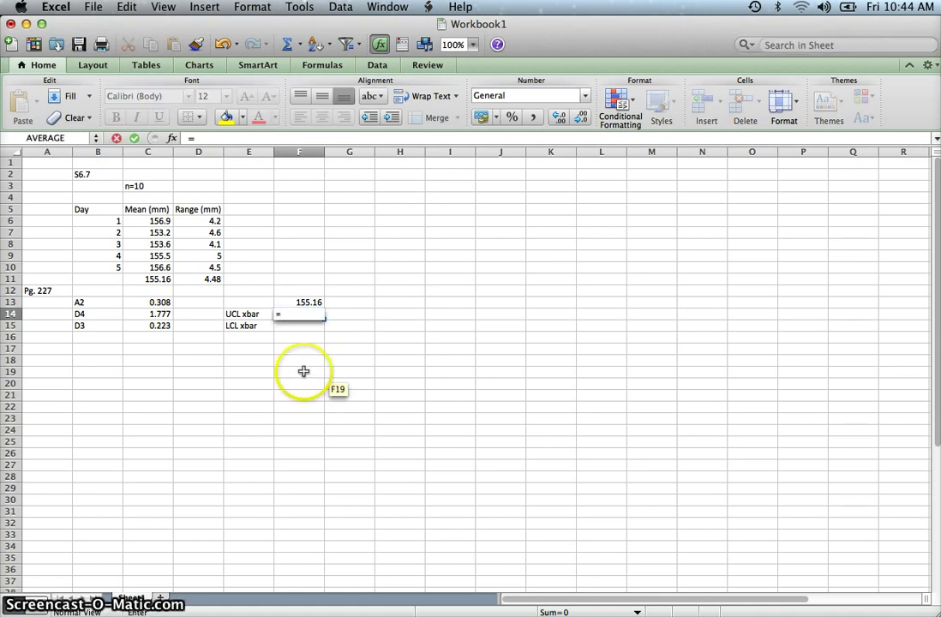
{"action": "left_click", "coordinate": [311, 302]}
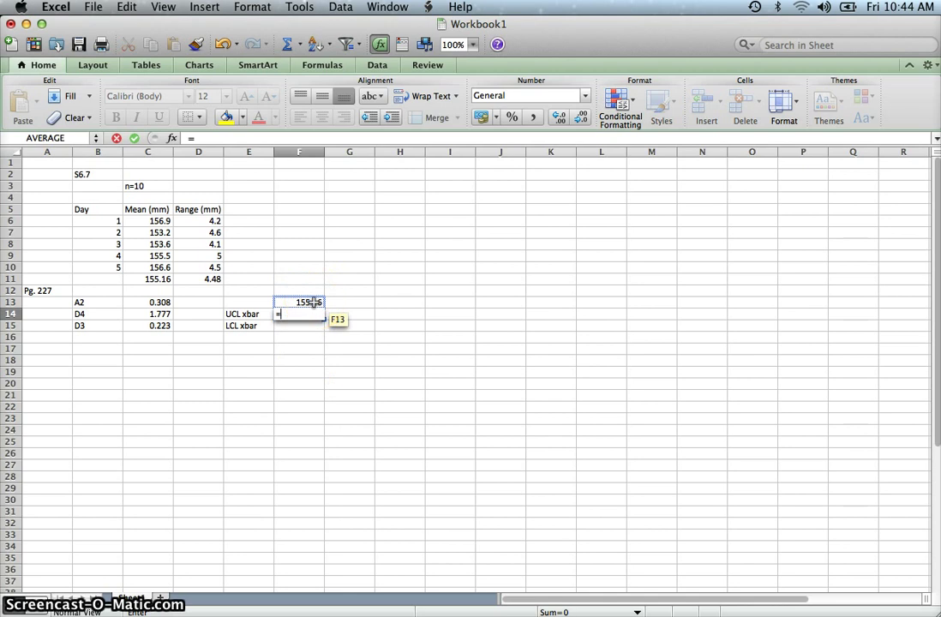
{"action": "left_click", "coordinate": [313, 303]}
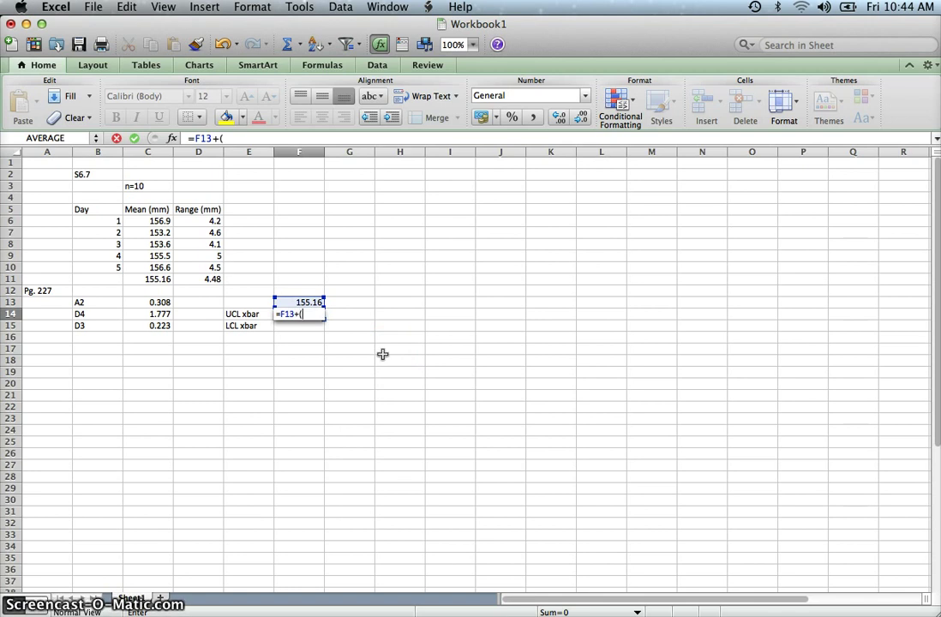
{"action": "left_click", "coordinate": [196, 356]}
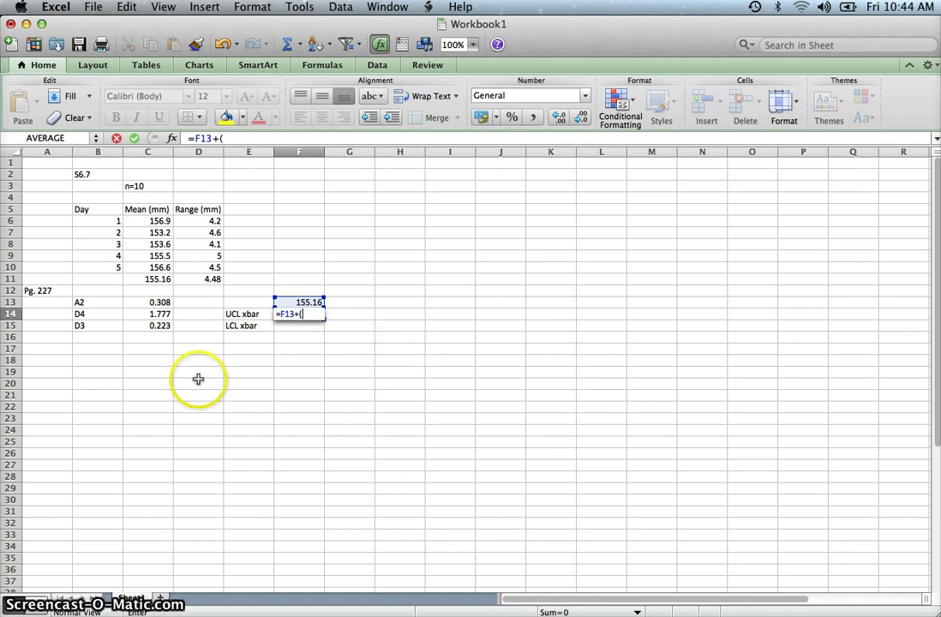
{"action": "left_click", "coordinate": [158, 302]}
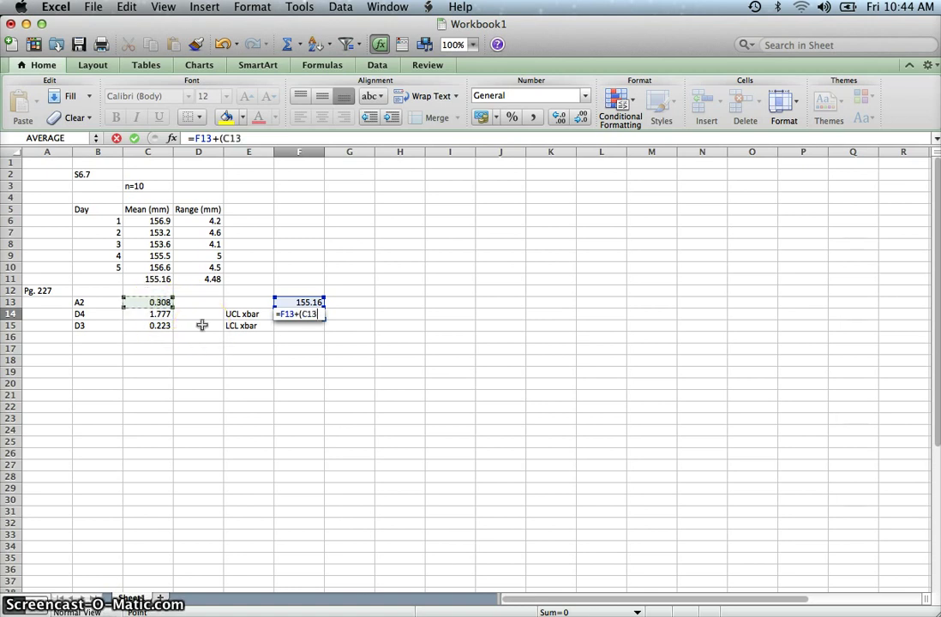
{"action": "type", "text": "*"}
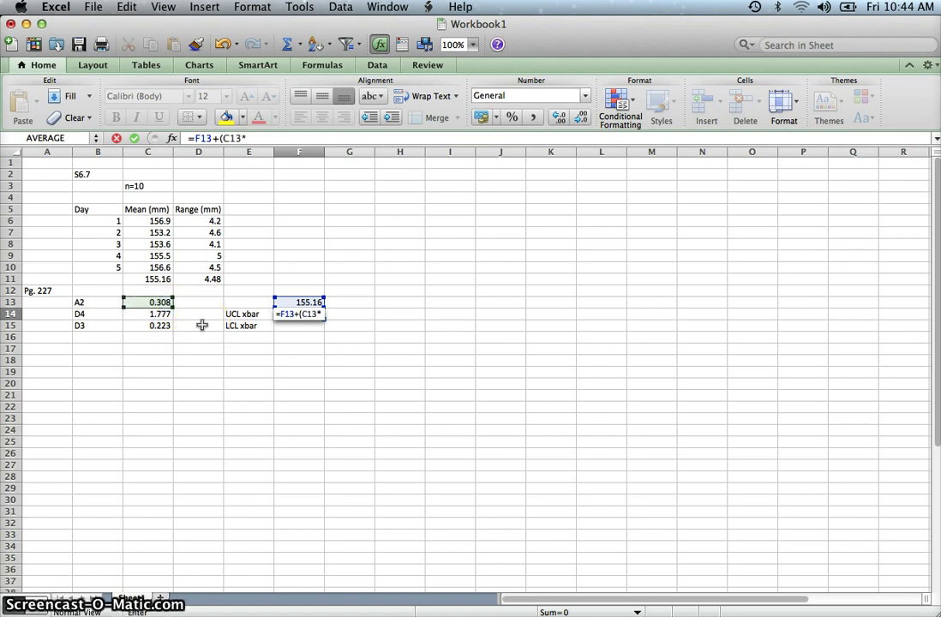
{"action": "left_click", "coordinate": [211, 280]}
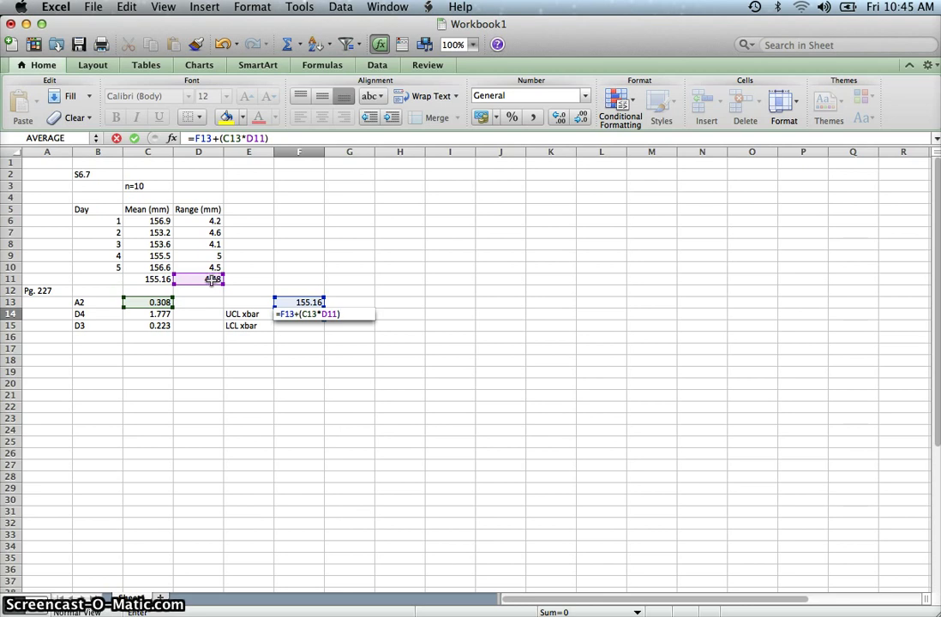
{"action": "key", "text": "Return"}
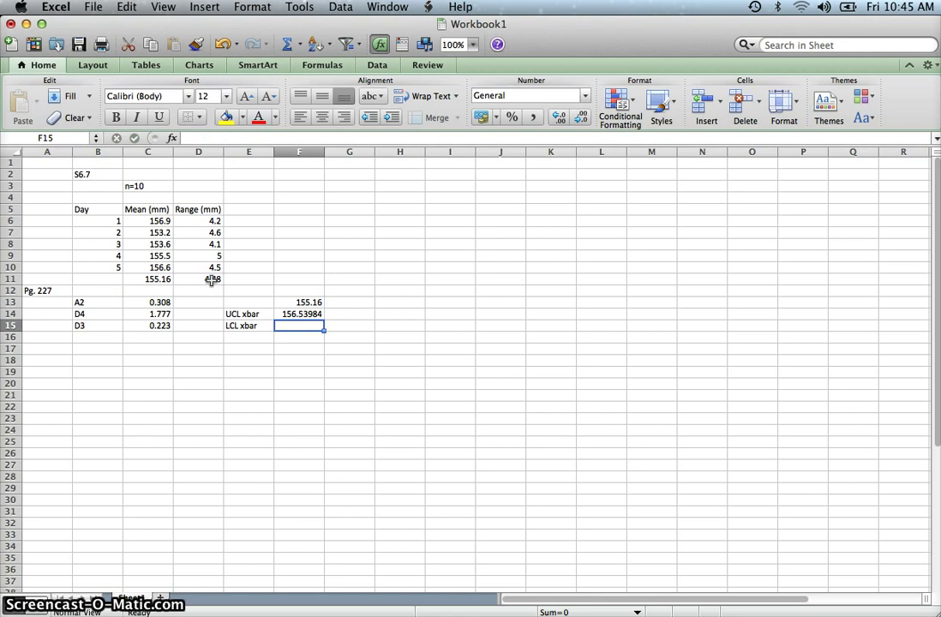
{"action": "type", "text": "="}
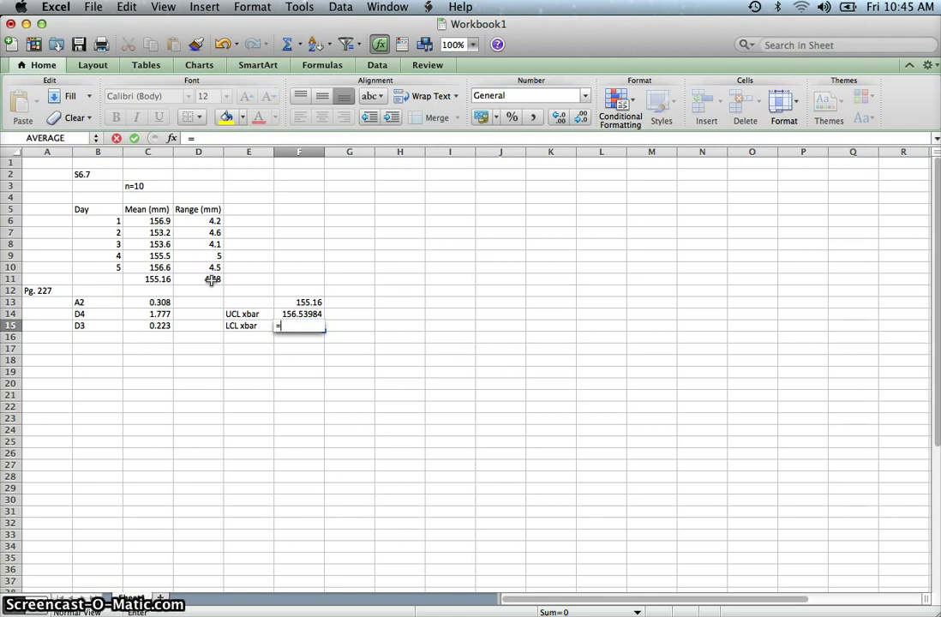
Complete F15 as =F13-(C13*D11), giving the X-bar LCL of 153.78016.
{"action": "left_click", "coordinate": [301, 302]}
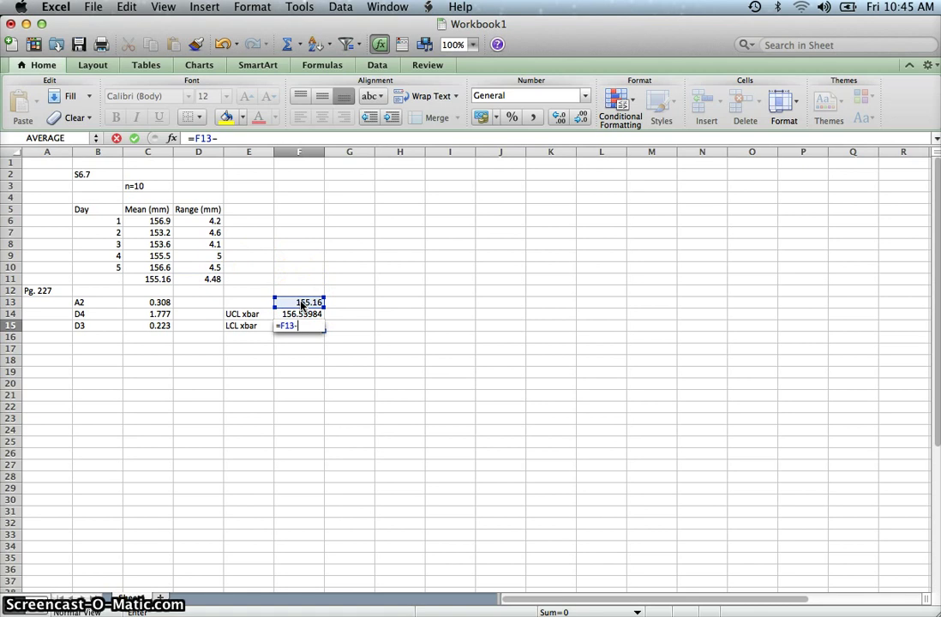
{"action": "type", "text": "-("}
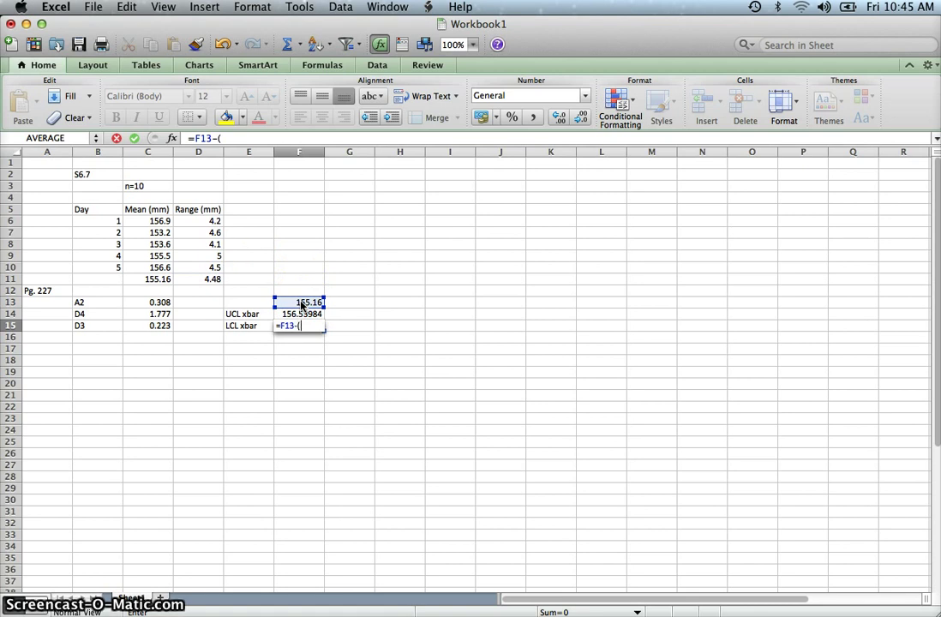
{"action": "left_click", "coordinate": [159, 303]}
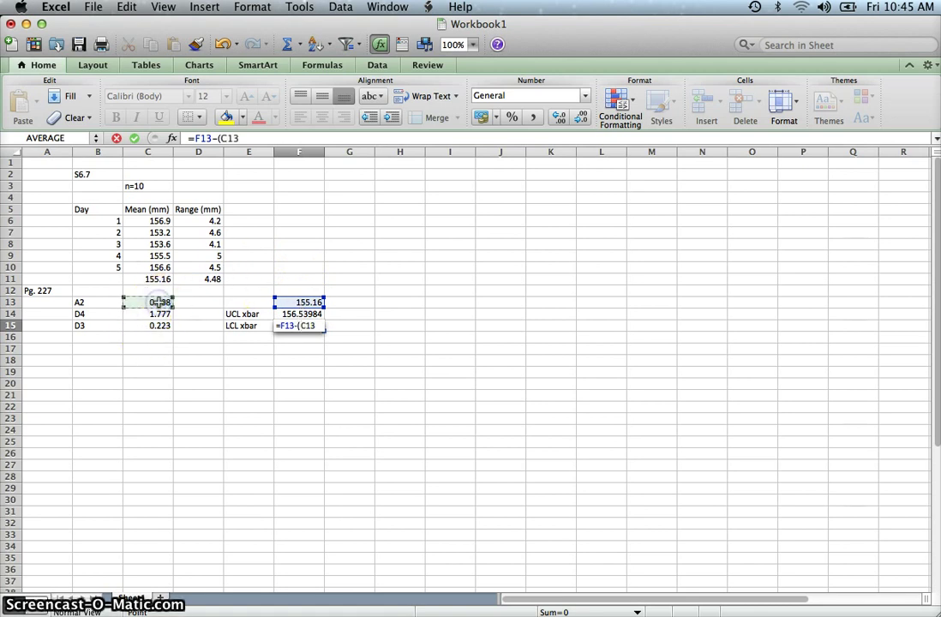
{"action": "left_click", "coordinate": [212, 278]}
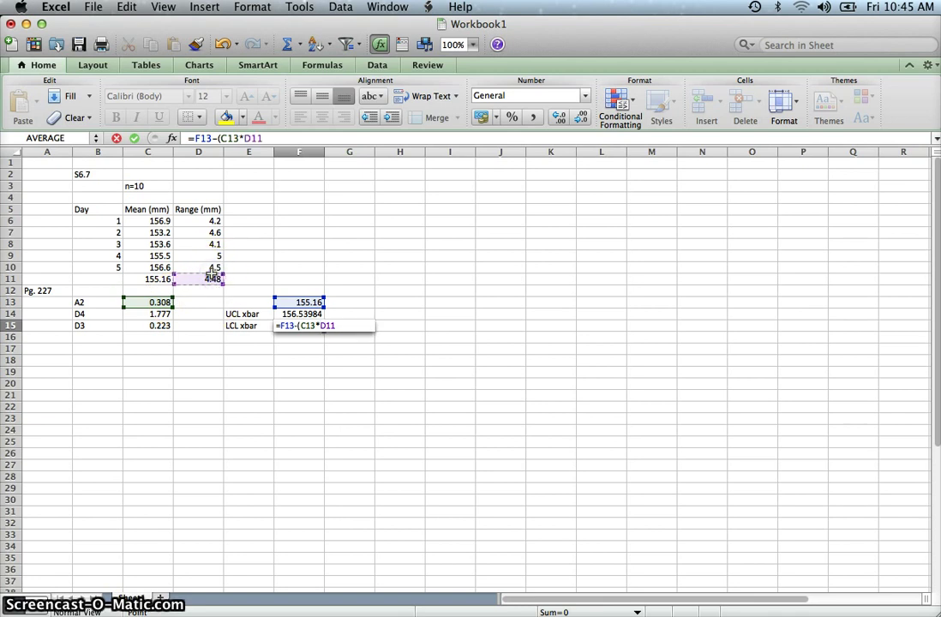
{"action": "type", "text": ")"}
{"action": "key", "text": "Return"}
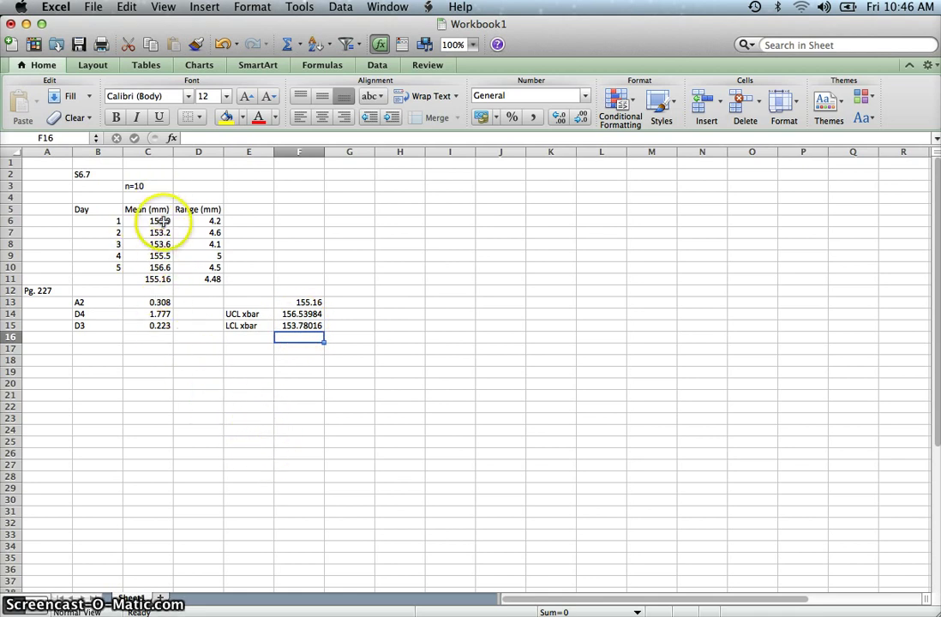
Enter =D11 in H13 to show the R-bar value 4.48.
{"action": "left_click", "coordinate": [387, 304]}
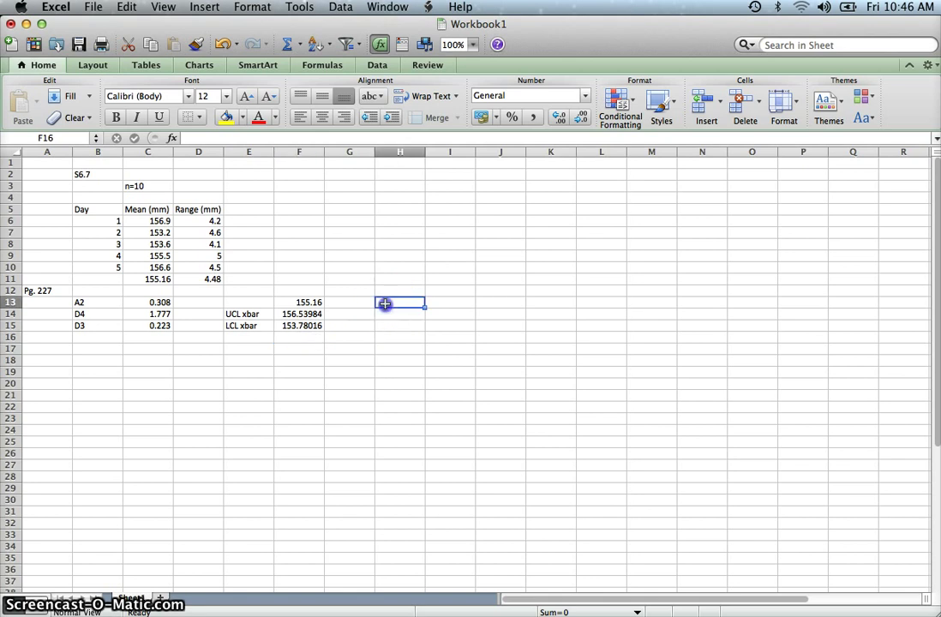
{"action": "type", "text": "="}
{"action": "left_click", "coordinate": [195, 283]}
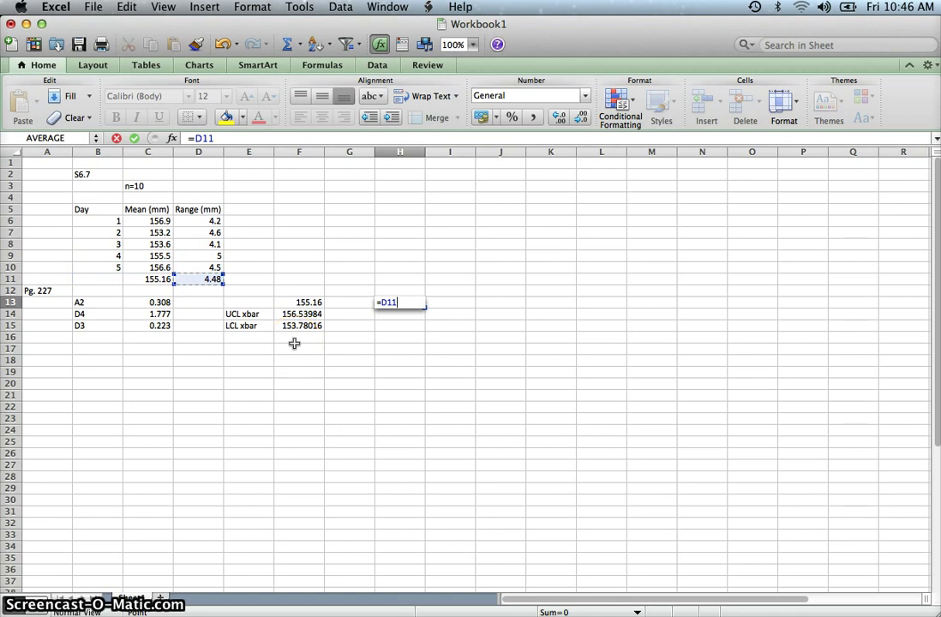
{"action": "key", "text": "Return"}
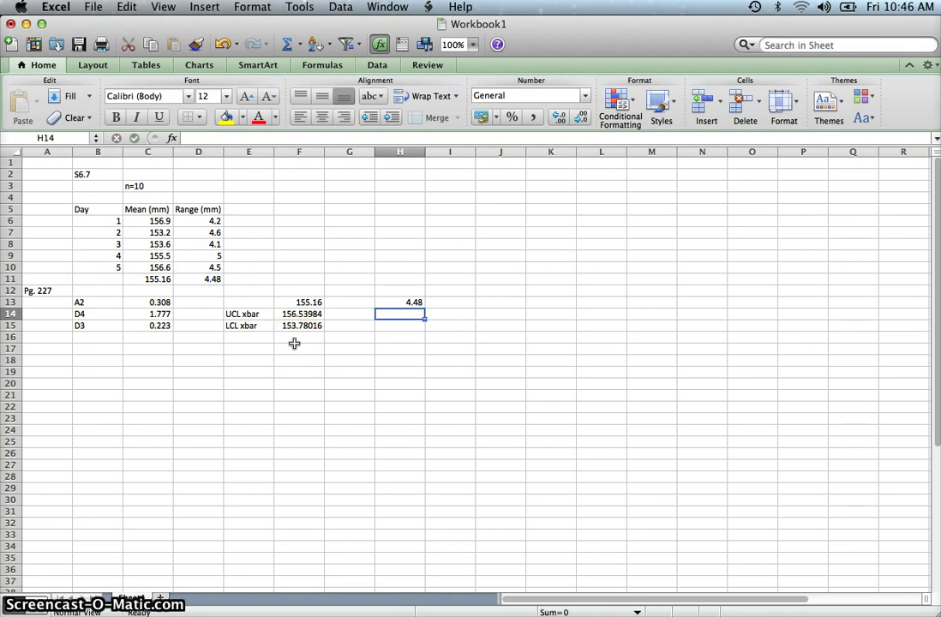
Label G14 'UCL R' and G15 'LCL R'.
{"action": "left_click", "coordinate": [349, 316]}
{"action": "type", "text": "UCL Rbar"}
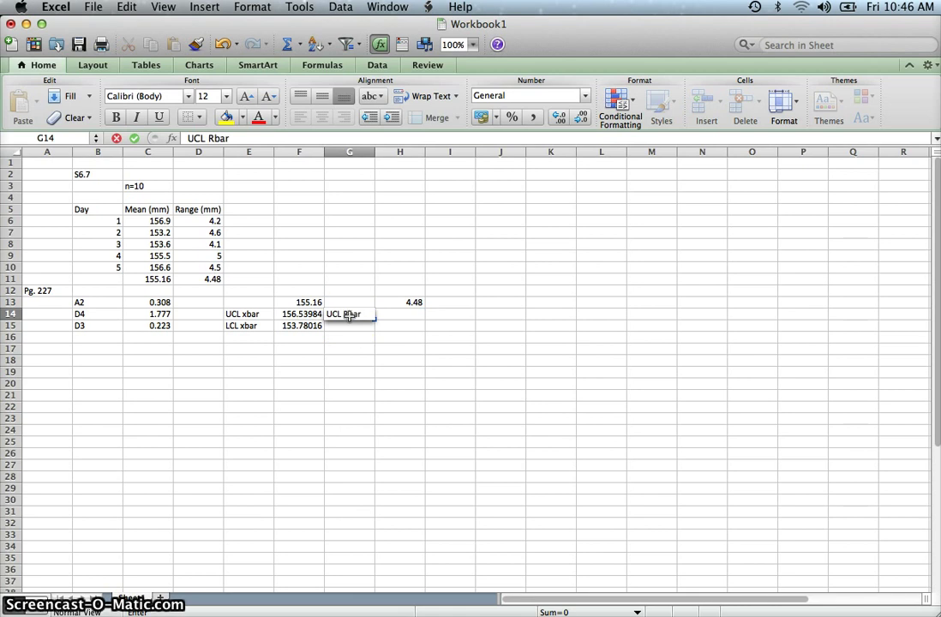
{"action": "key", "text": "Return"}
{"action": "type", "text": "L"}
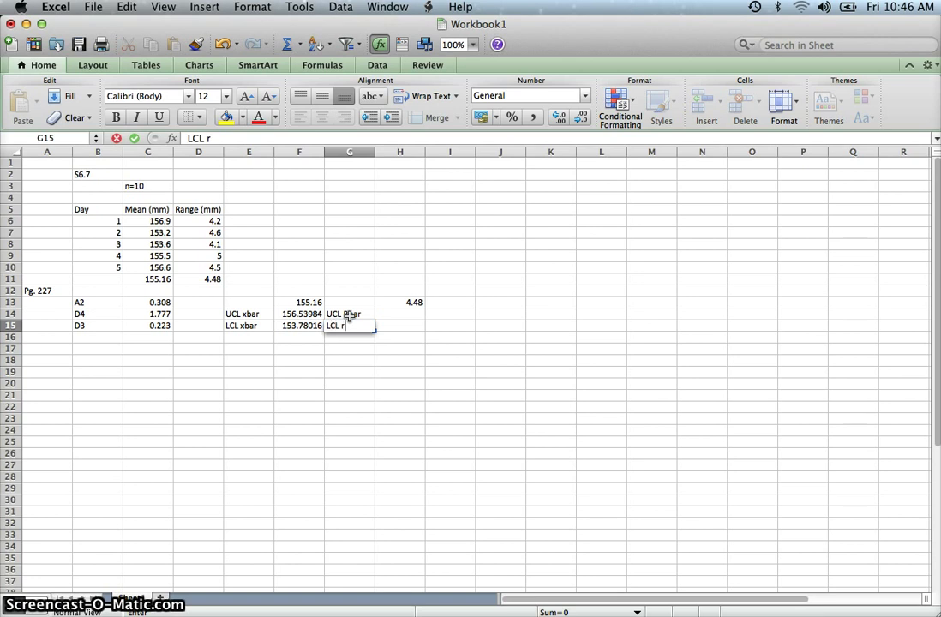
{"action": "type", "text": "CL r"}
{"action": "key", "text": "BackSpace"}
{"action": "type", "text": "R"}
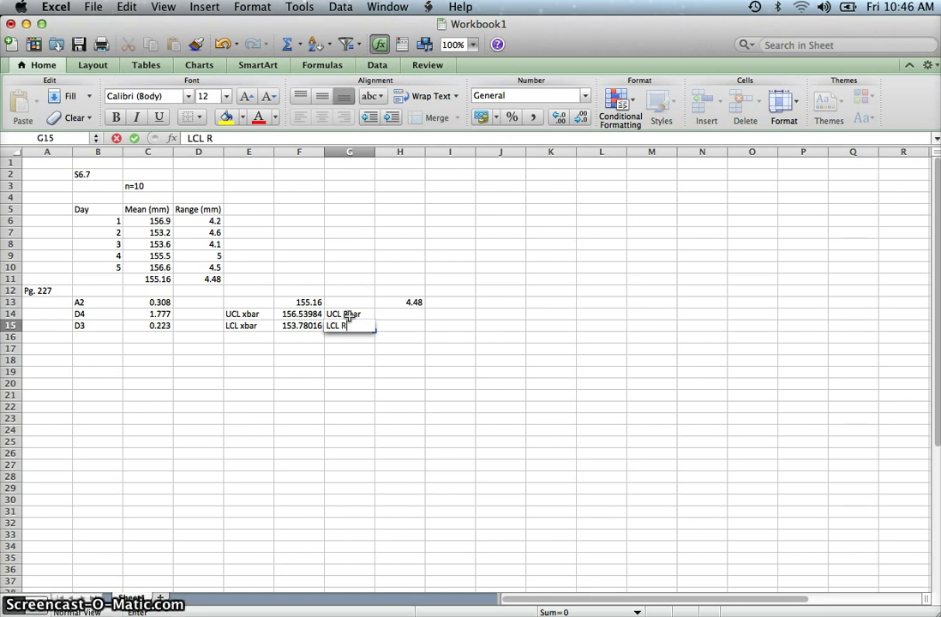
{"action": "left_click", "coordinate": [345, 315]}
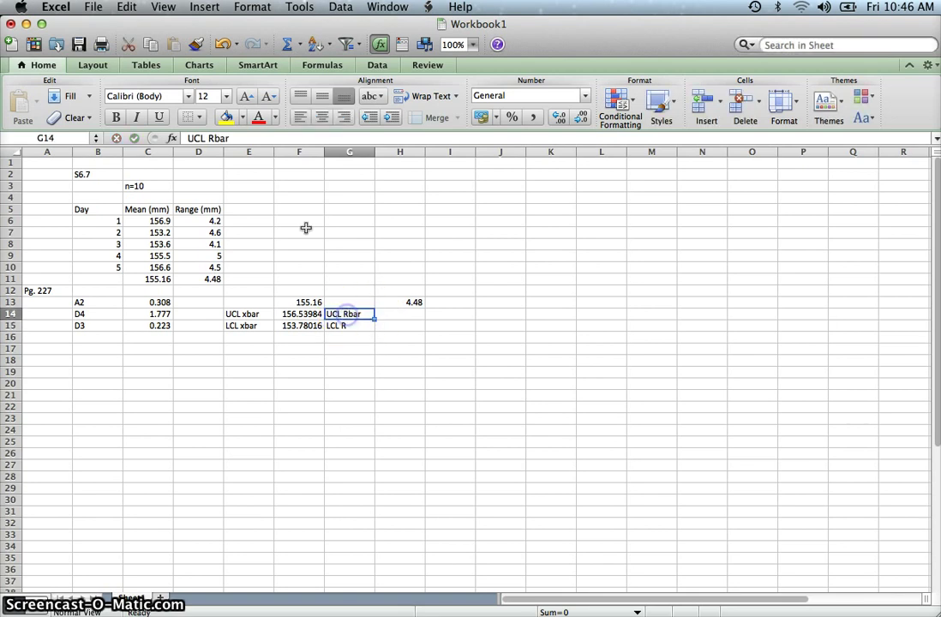
{"action": "left_click", "coordinate": [236, 141]}
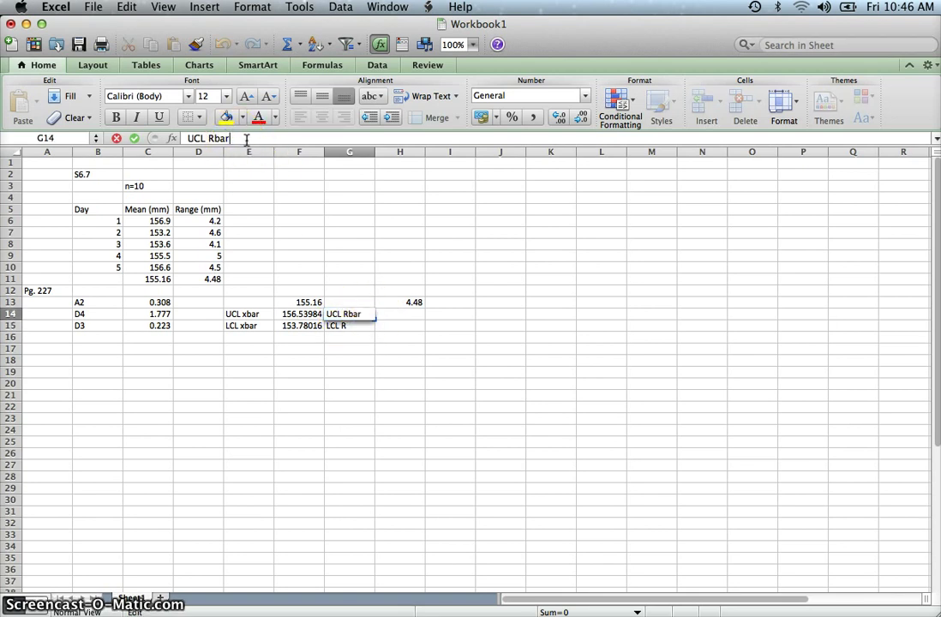
{"action": "key", "text": "BackSpace"}
{"action": "key", "text": "BackSpace"}
{"action": "key", "text": "Return"}
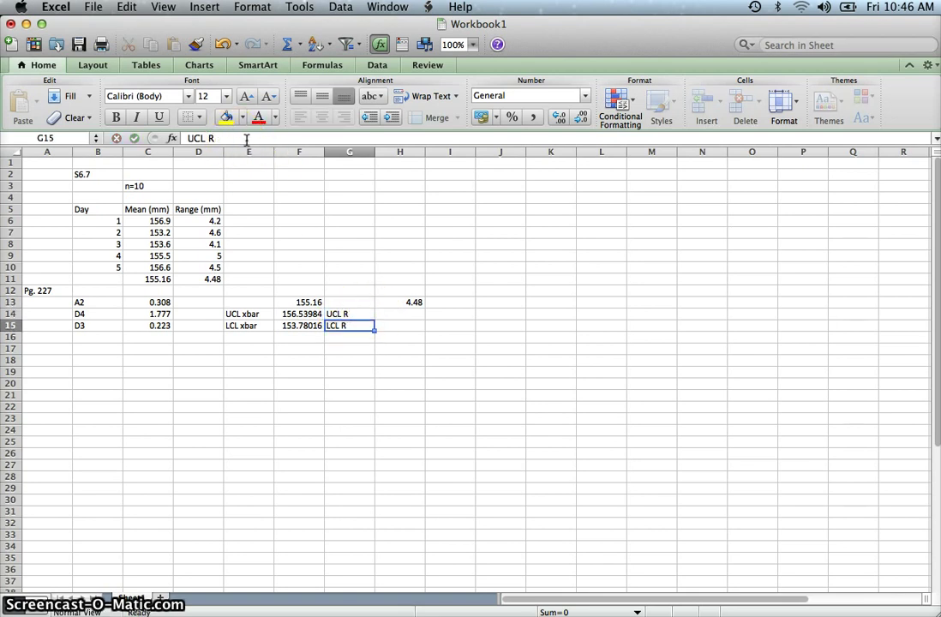
Enter =C14*H13 in H14 for UCL R, giving 7.96096.
{"action": "left_click", "coordinate": [406, 313]}
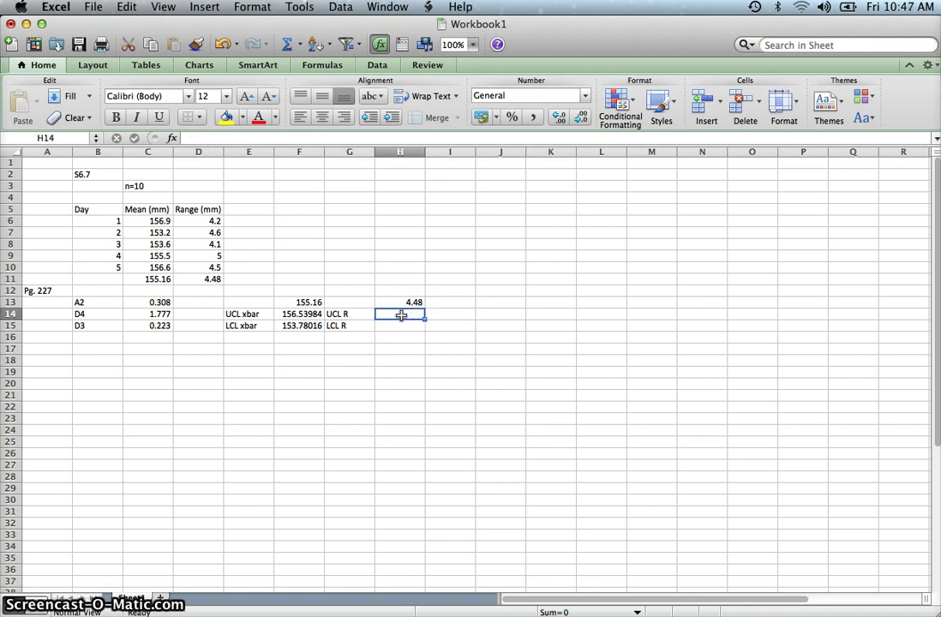
{"action": "type", "text": "="}
{"action": "mouse_move", "coordinate": [154, 315]}
{"action": "left_mouse_down"}
{"action": "mouse_move", "coordinate": [158, 331]}
{"action": "mouse_move", "coordinate": [158, 315]}
{"action": "left_mouse_up"}
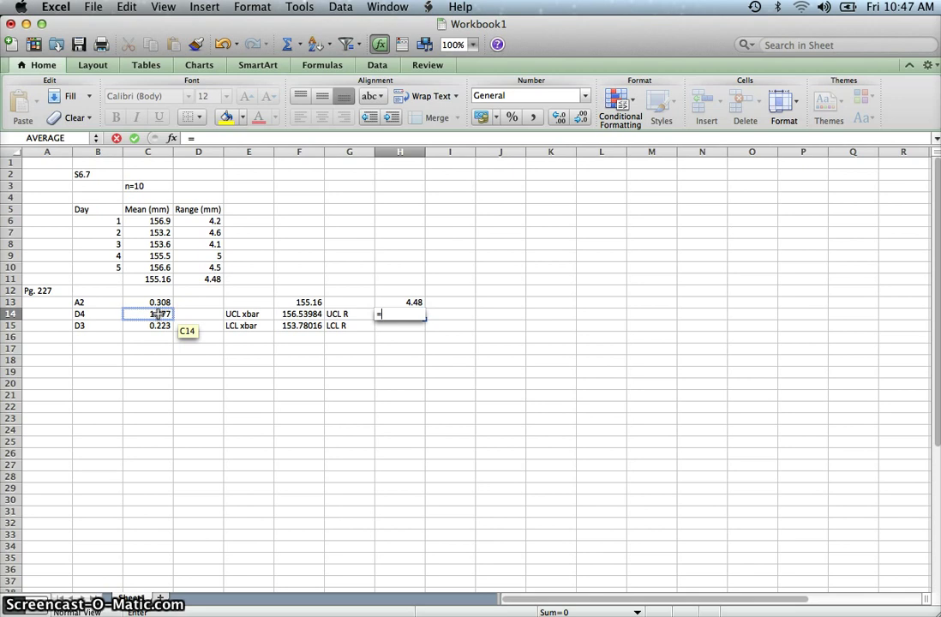
{"action": "left_click", "coordinate": [158, 316]}
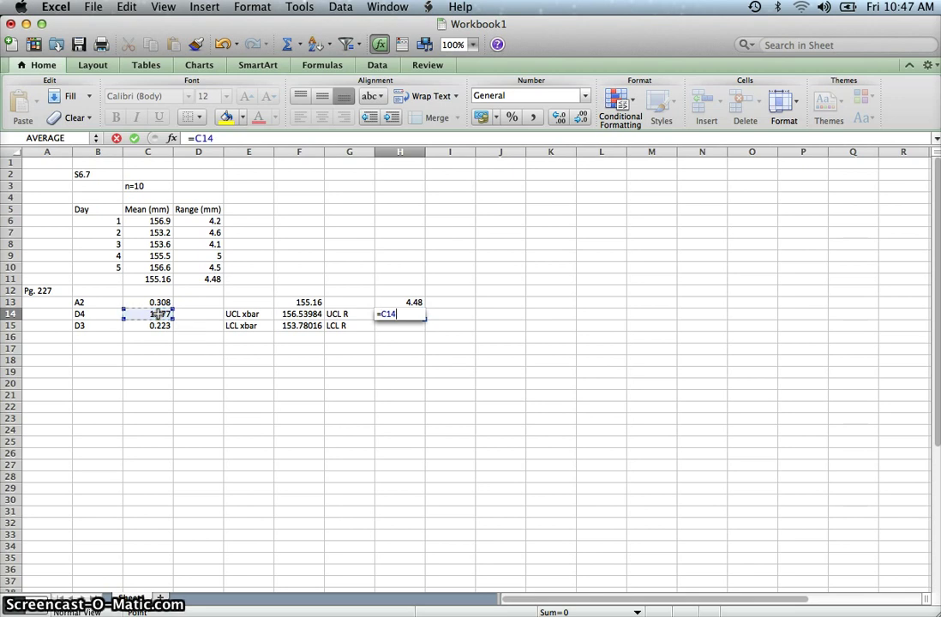
{"action": "type", "text": "*"}
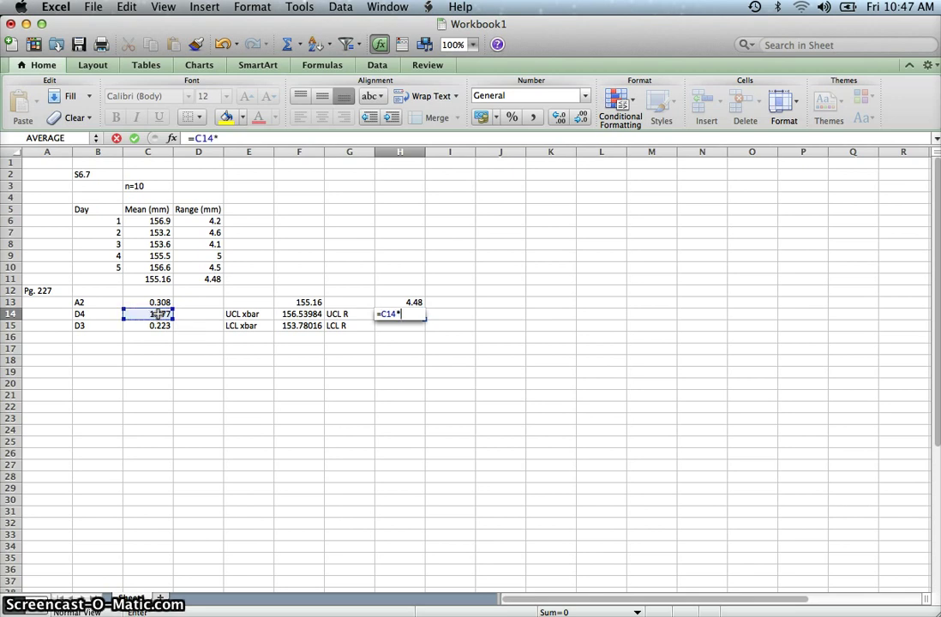
{"action": "left_click", "coordinate": [409, 300]}
{"action": "key", "text": "Return"}
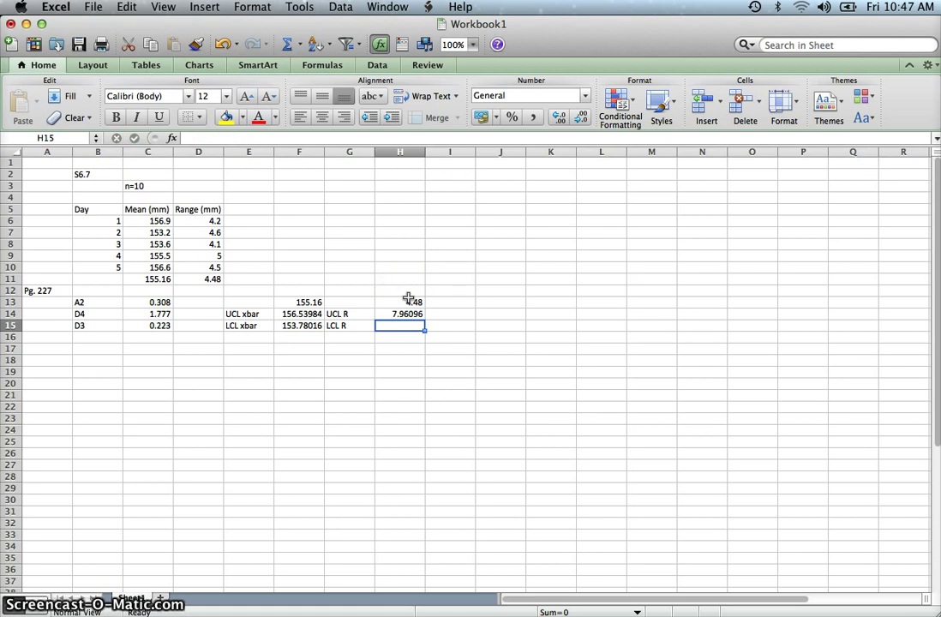
Enter =C15*H13 in H15 for LCL R, giving 0.99904.
{"action": "left_click", "coordinate": [407, 327]}
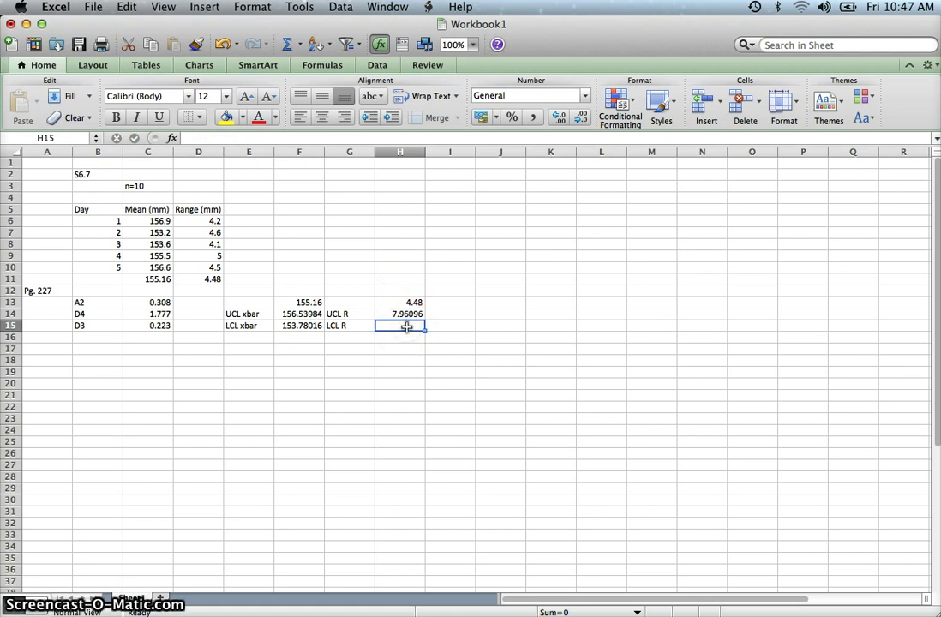
{"action": "type", "text": "="}
{"action": "left_click_drag", "start_coordinate": [146, 325], "coordinate": [156, 330]}
{"action": "type", "text": "*"}
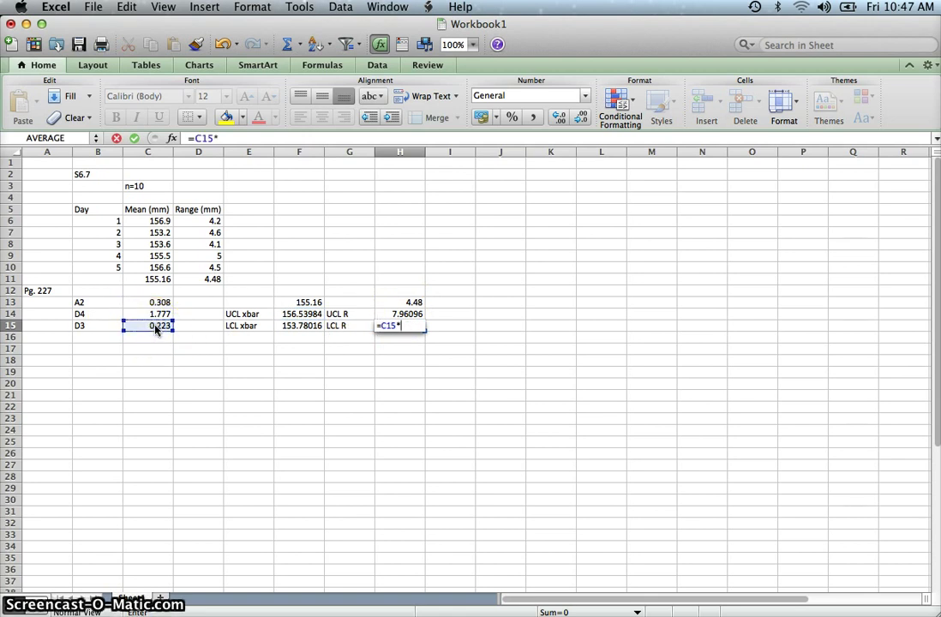
{"action": "left_click", "coordinate": [414, 302]}
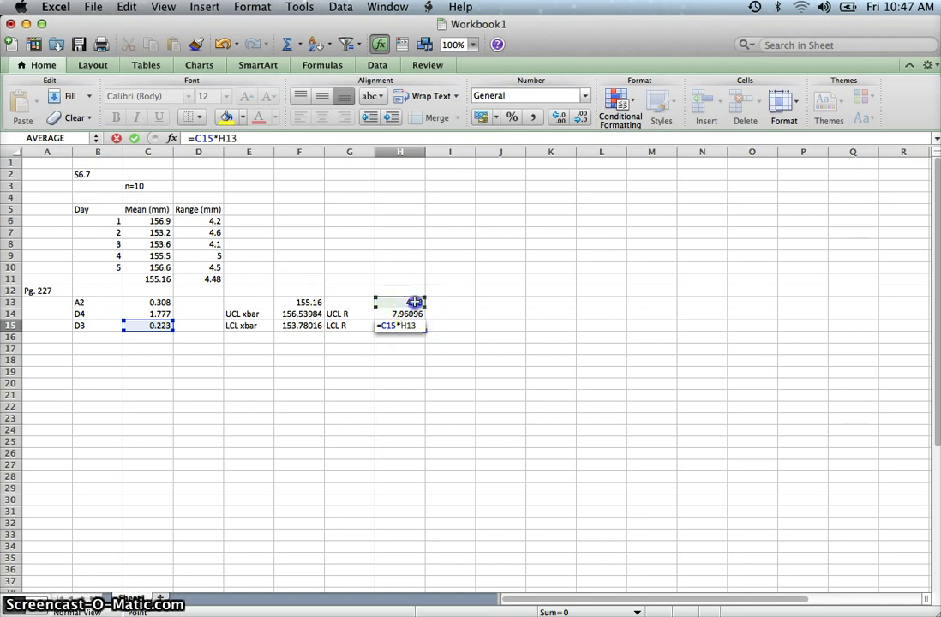
{"action": "key", "text": "Return"}
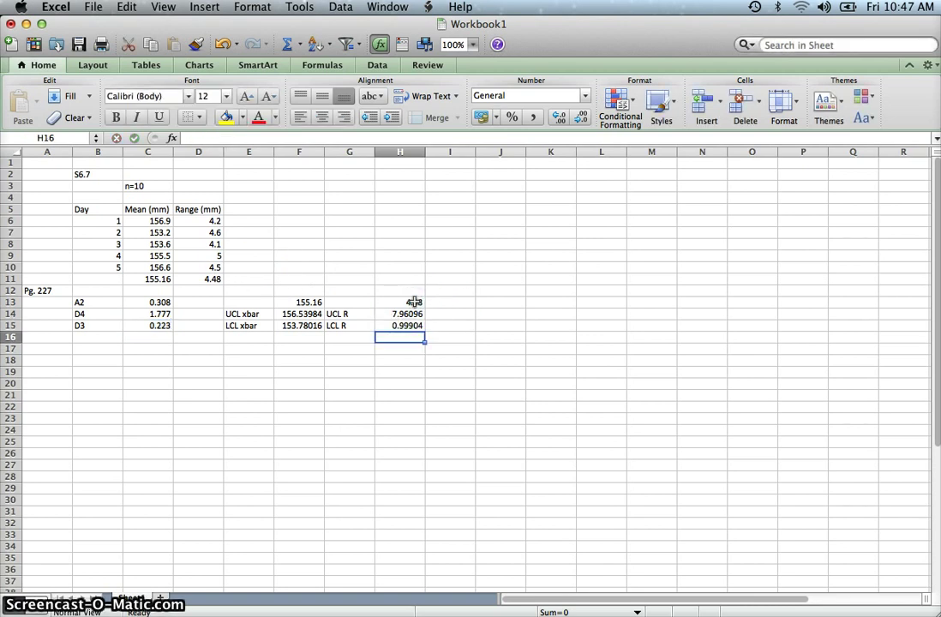